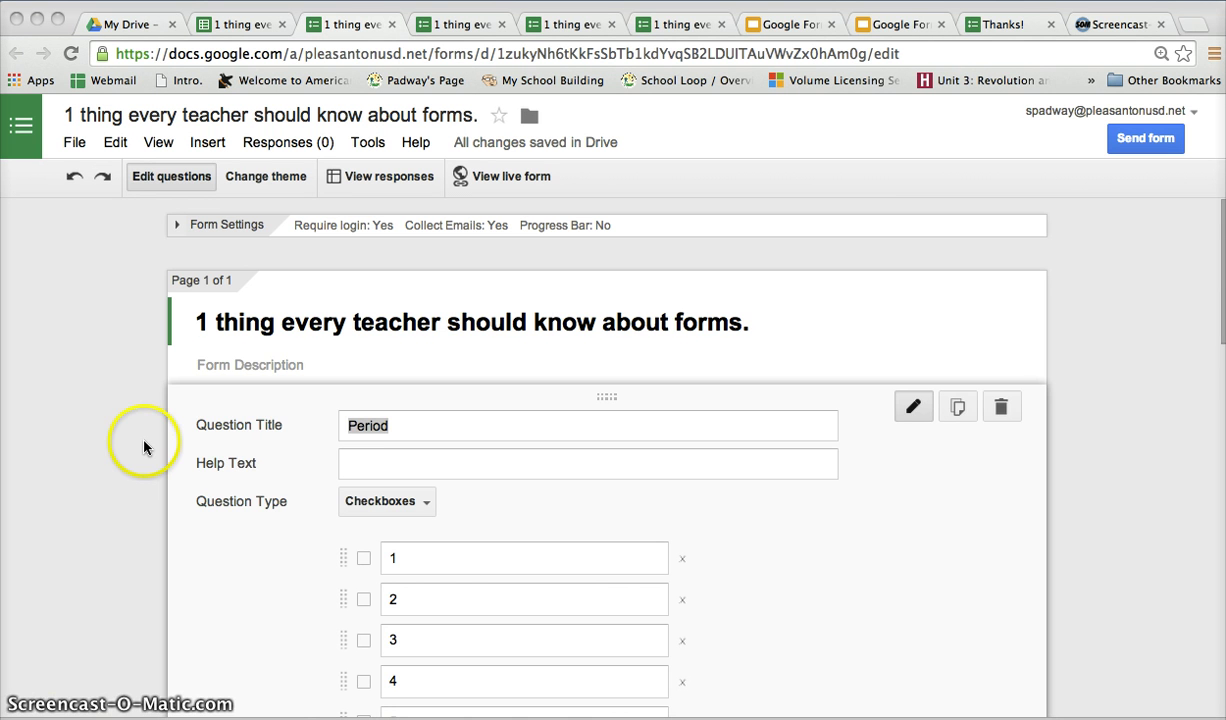
Delete the "Project URL Link" question from the form
scroll(142, 440, down, 3)
scroll(144, 441, down, 5)
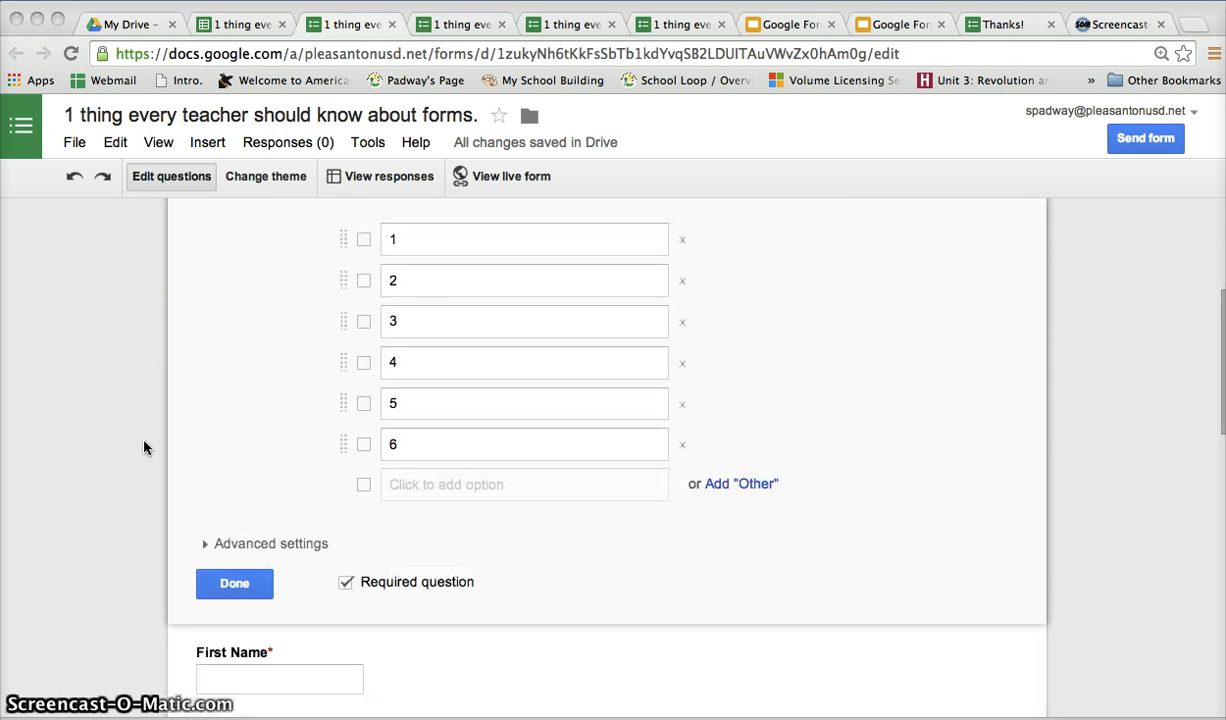
click(132, 466)
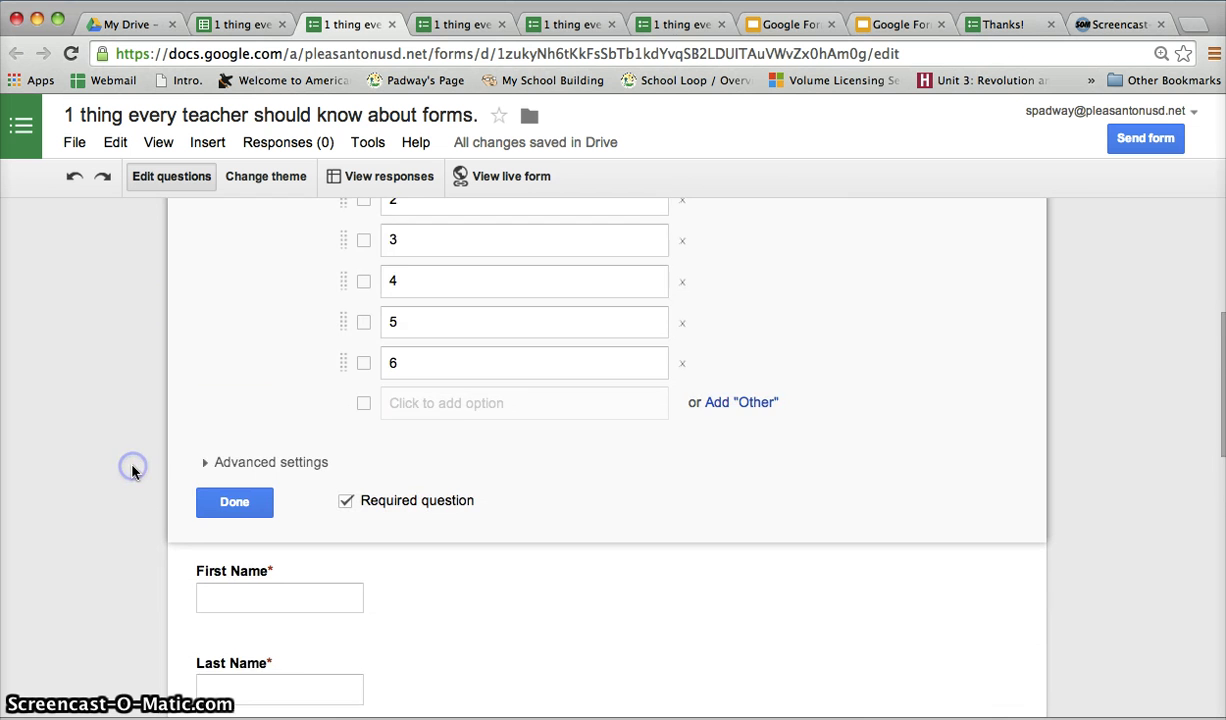
scroll(131, 468, down, 4)
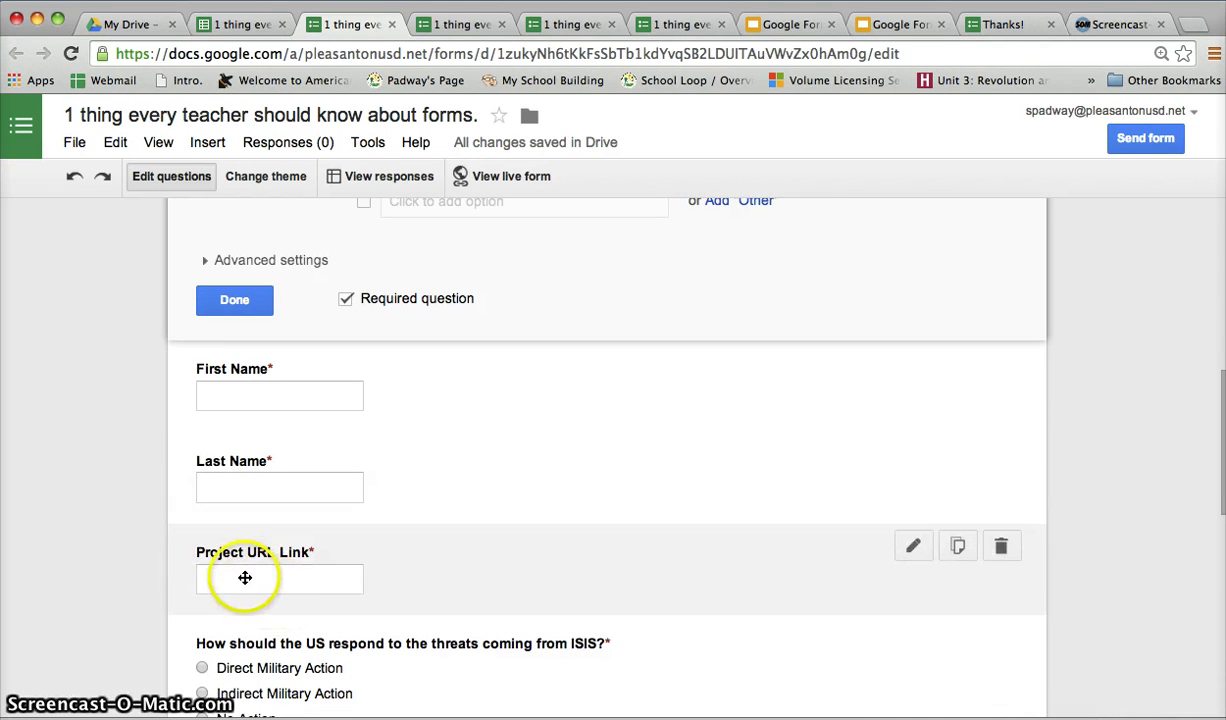
click(1001, 547)
Open the question about the US response to ISIS for editing and review its multiple-choice options and required setting
scroll(470, 385, down, 6)
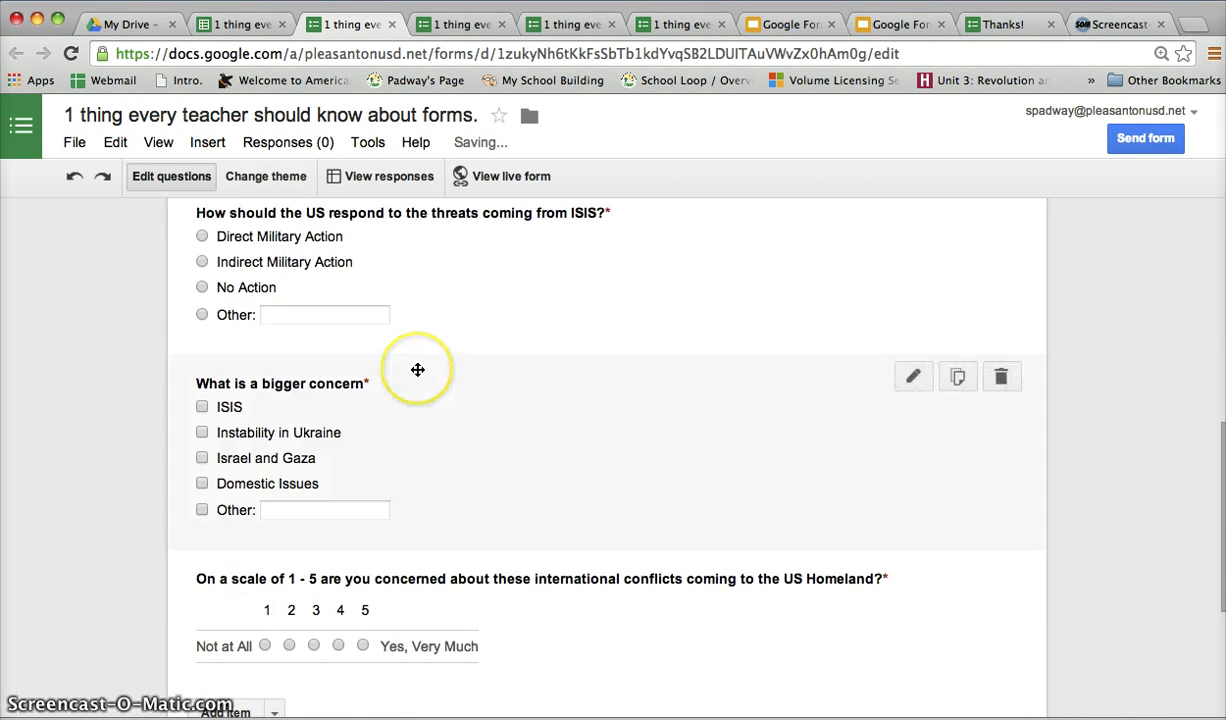
scroll(416, 367, up, 3)
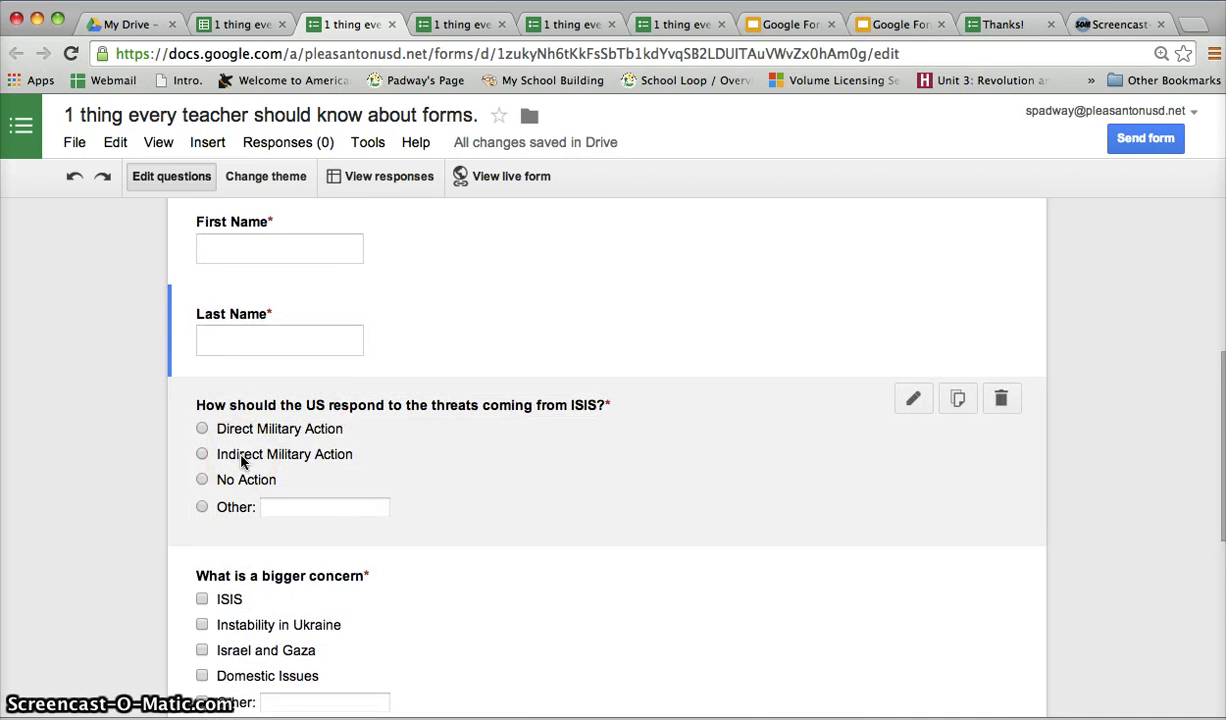
scroll(240, 460, down, 3)
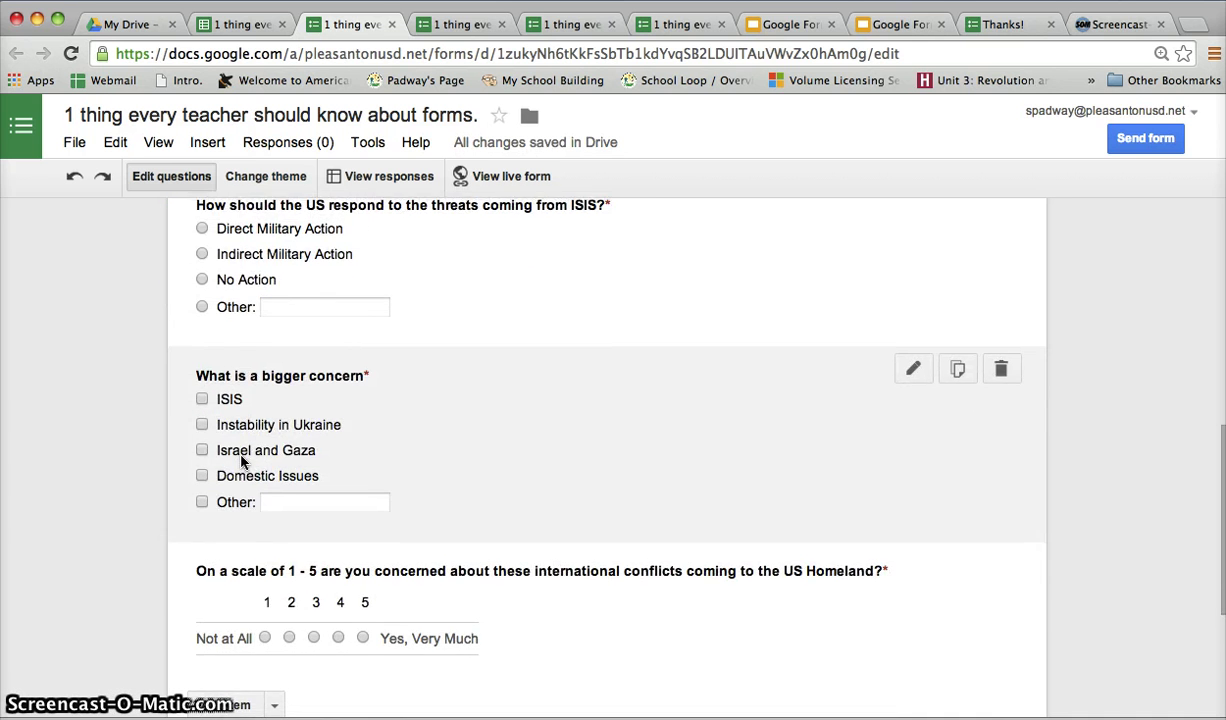
scroll(205, 460, up, 2)
click(539, 405)
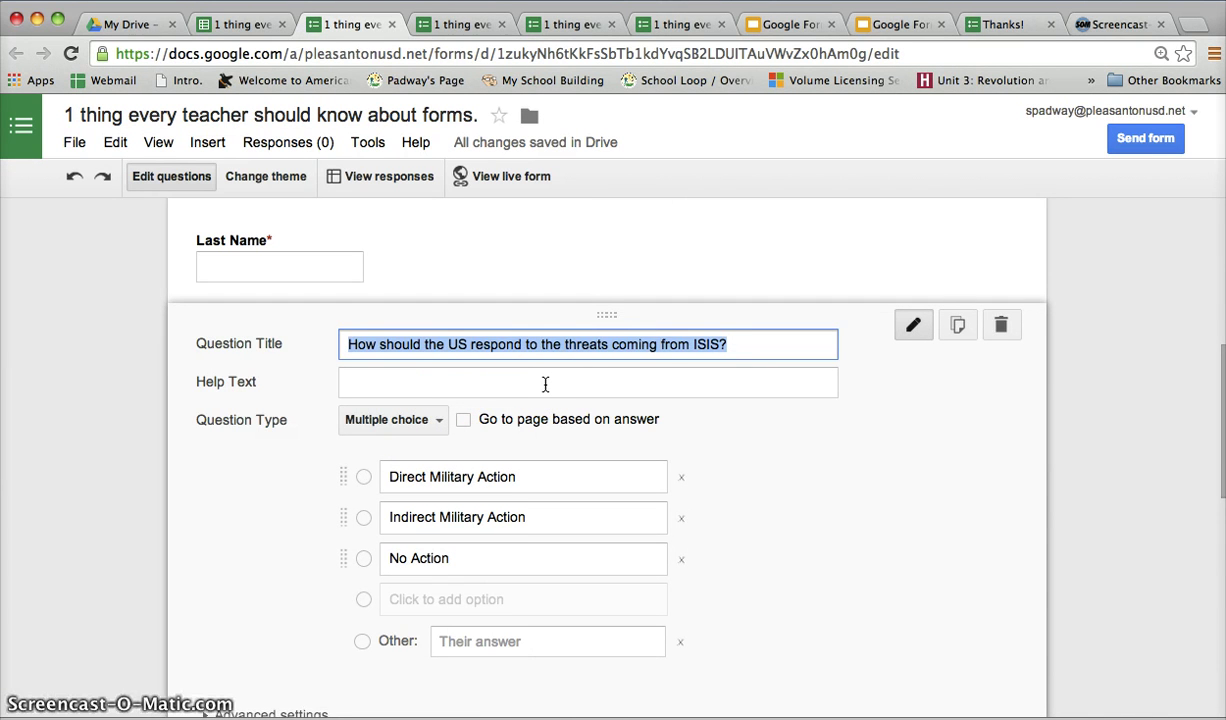
scroll(547, 383, down, 1)
click(525, 448)
scroll(520, 458, down, 5)
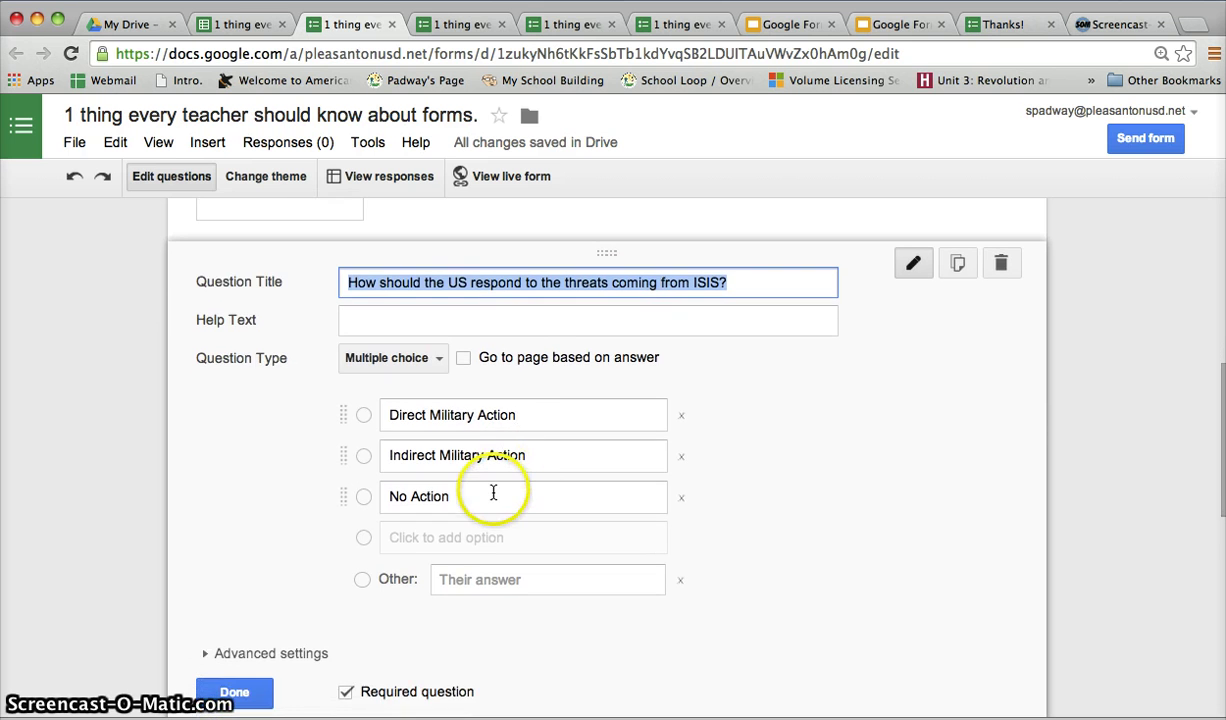
scroll(492, 502, down, 5)
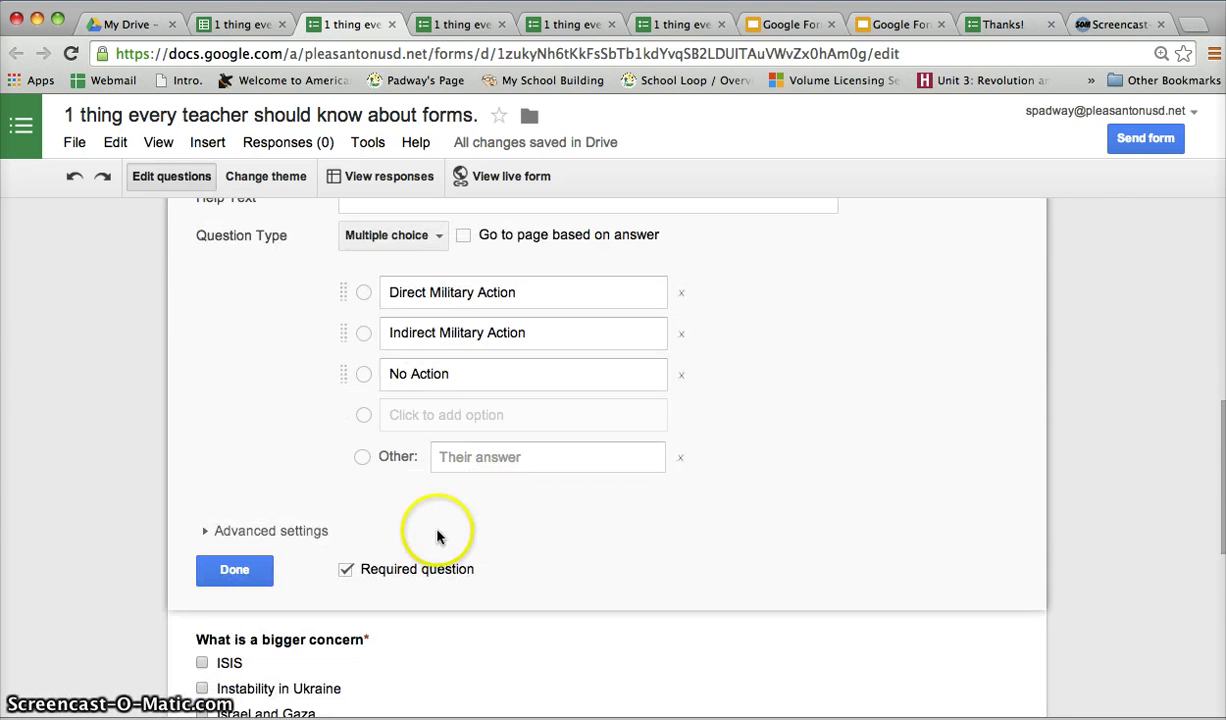
scroll(438, 534, down, 5)
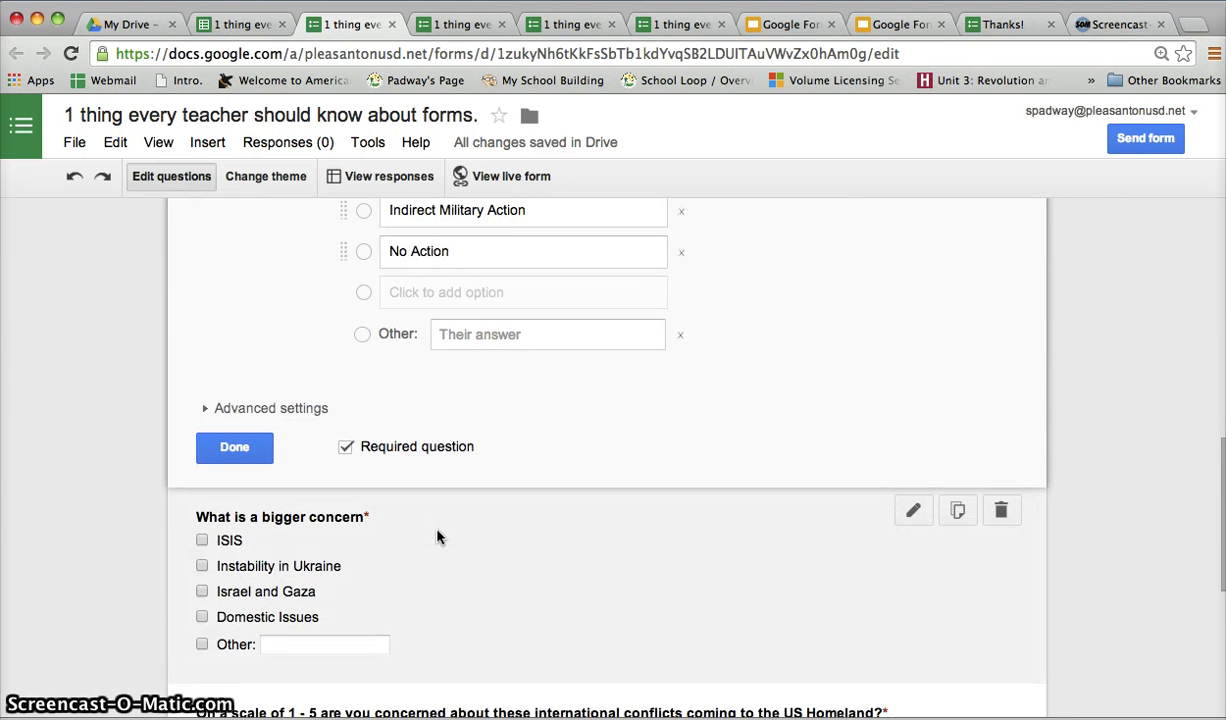
Open the "What is a bigger concern" question for editing and review its checkbox options and required setting
click(720, 544)
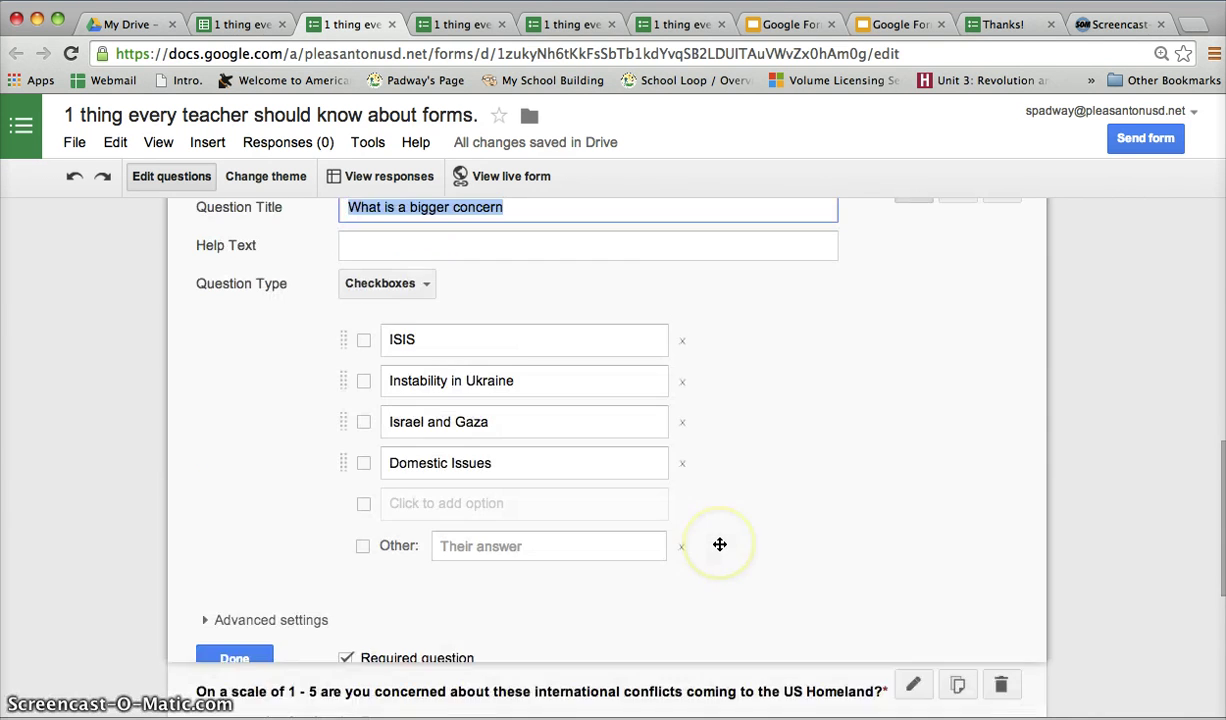
scroll(720, 544, up, 3)
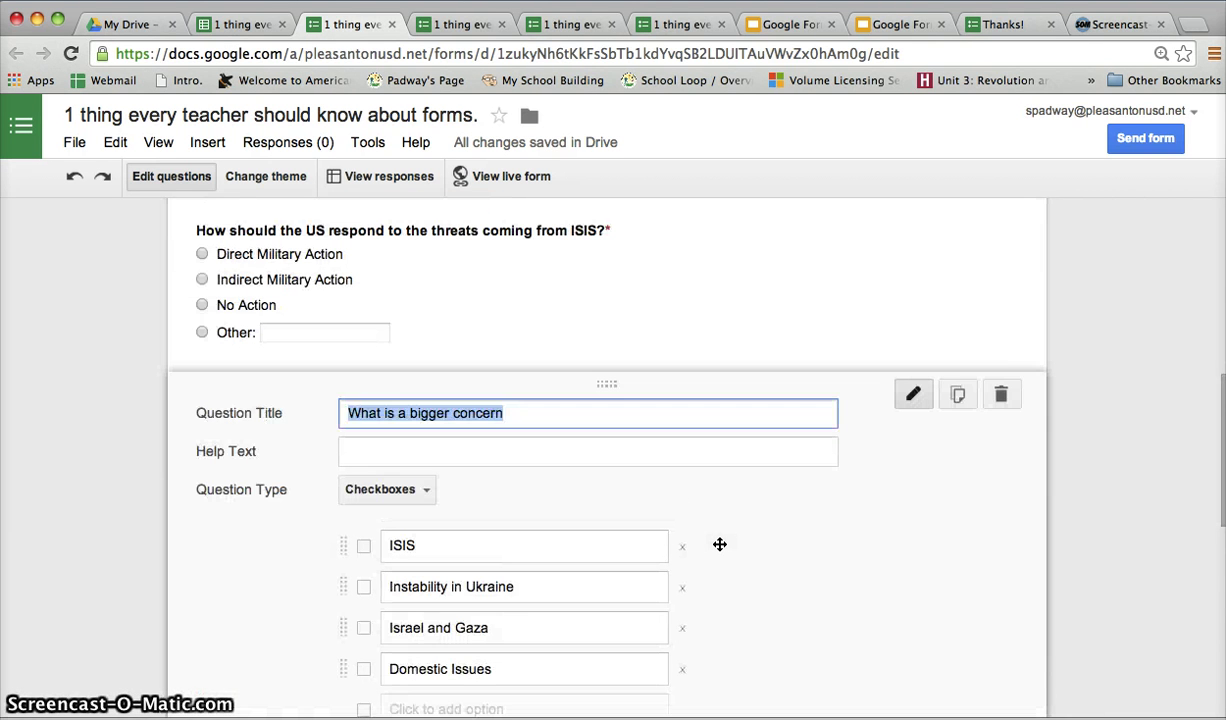
click(626, 503)
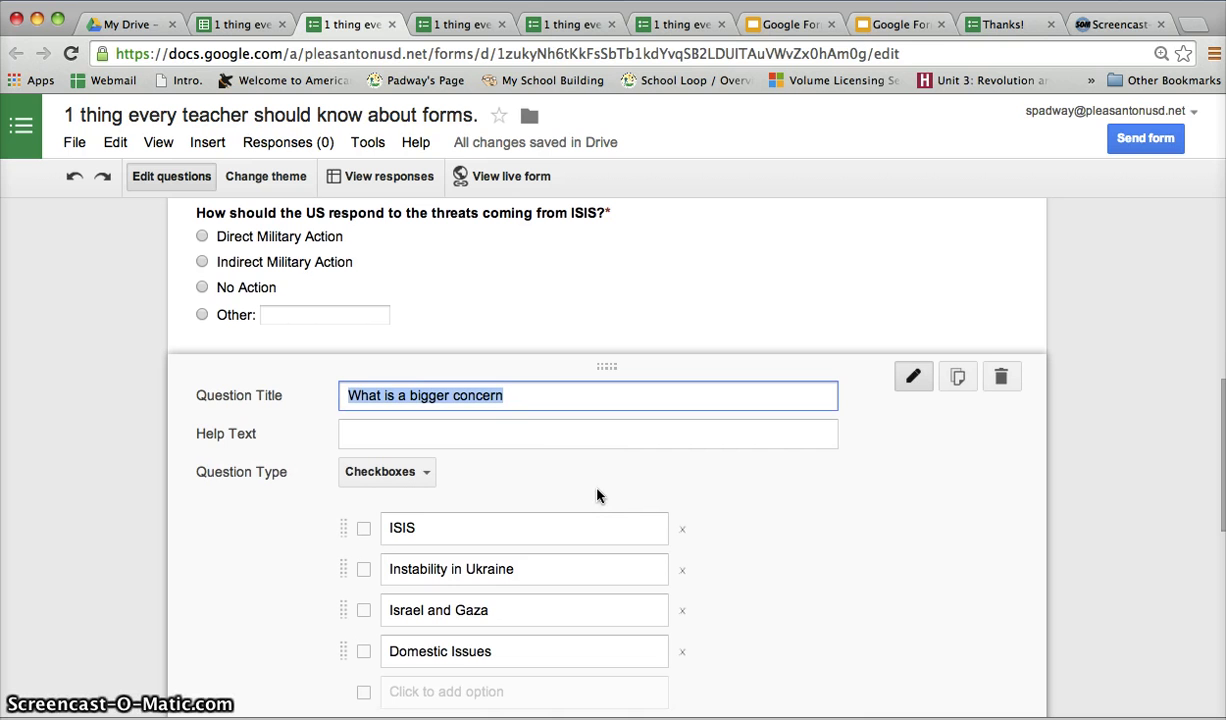
click(520, 487)
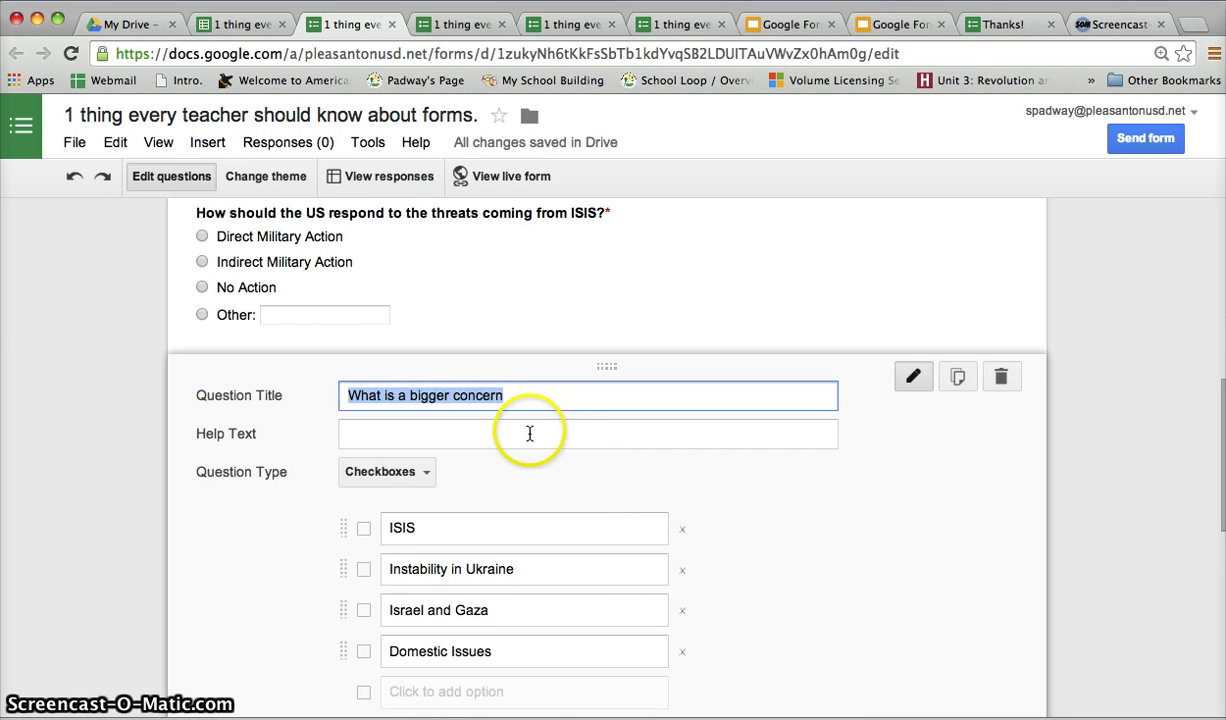
scroll(530, 433, down, 1)
scroll(530, 433, down, 5)
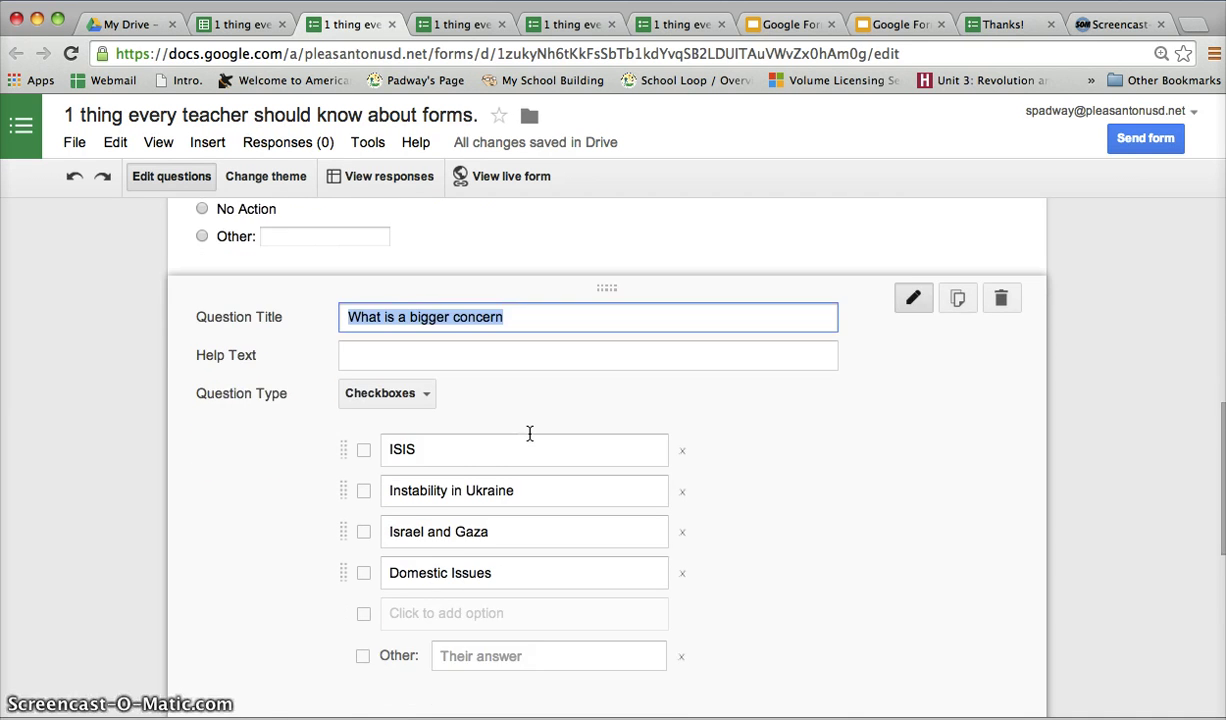
click(534, 447)
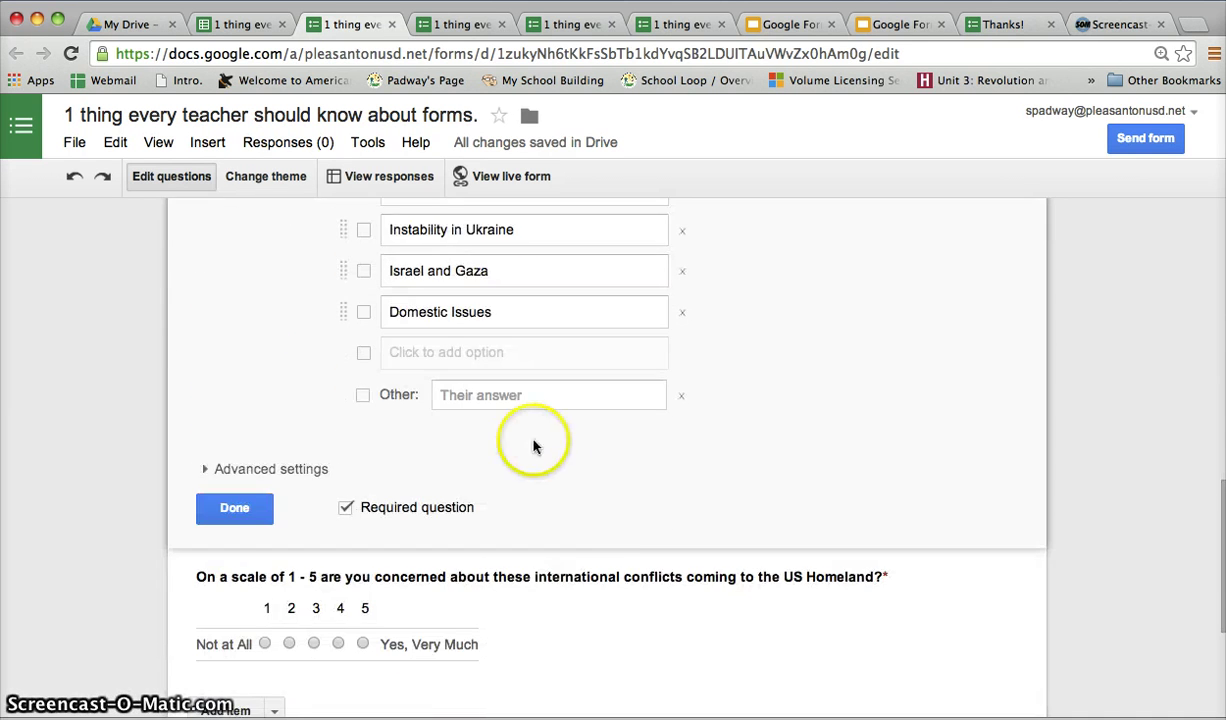
Open the 1 to 5 scale question about international conflicts and review its range and end labels
click(611, 632)
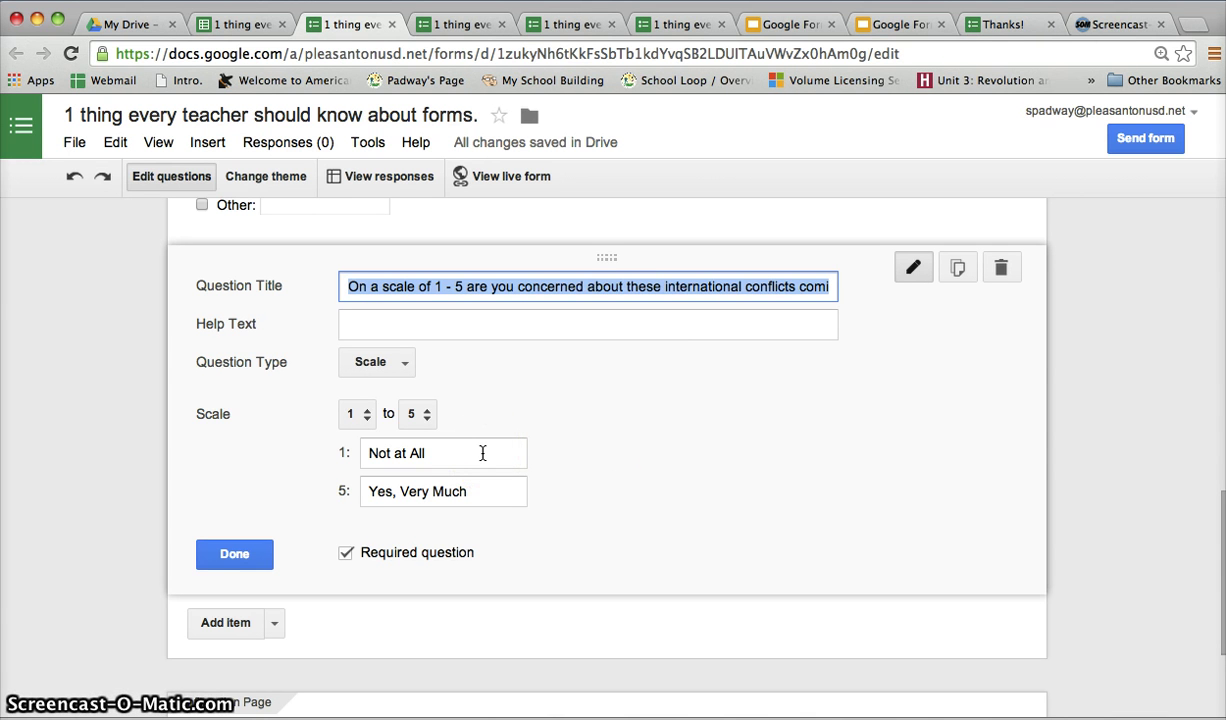
scroll(484, 389, up, 10)
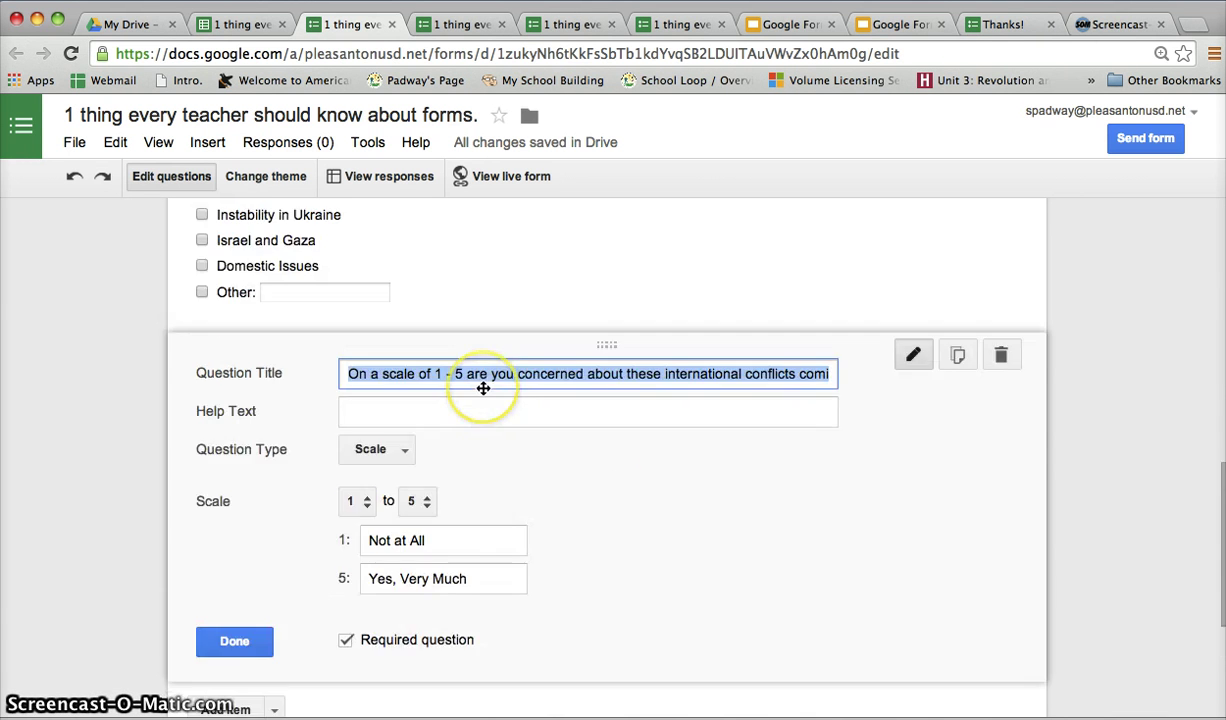
scroll(483, 388, down, 8)
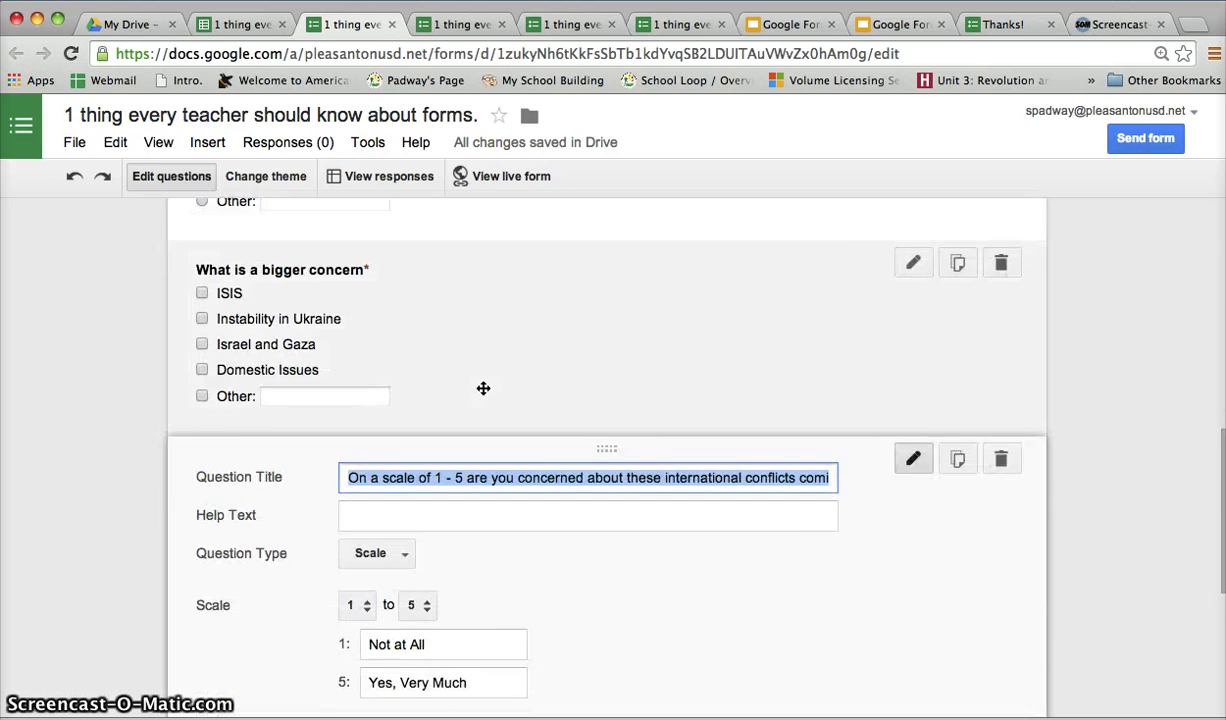
Open the live form, select period 2, and fill in the respondent's first and last name
click(502, 175)
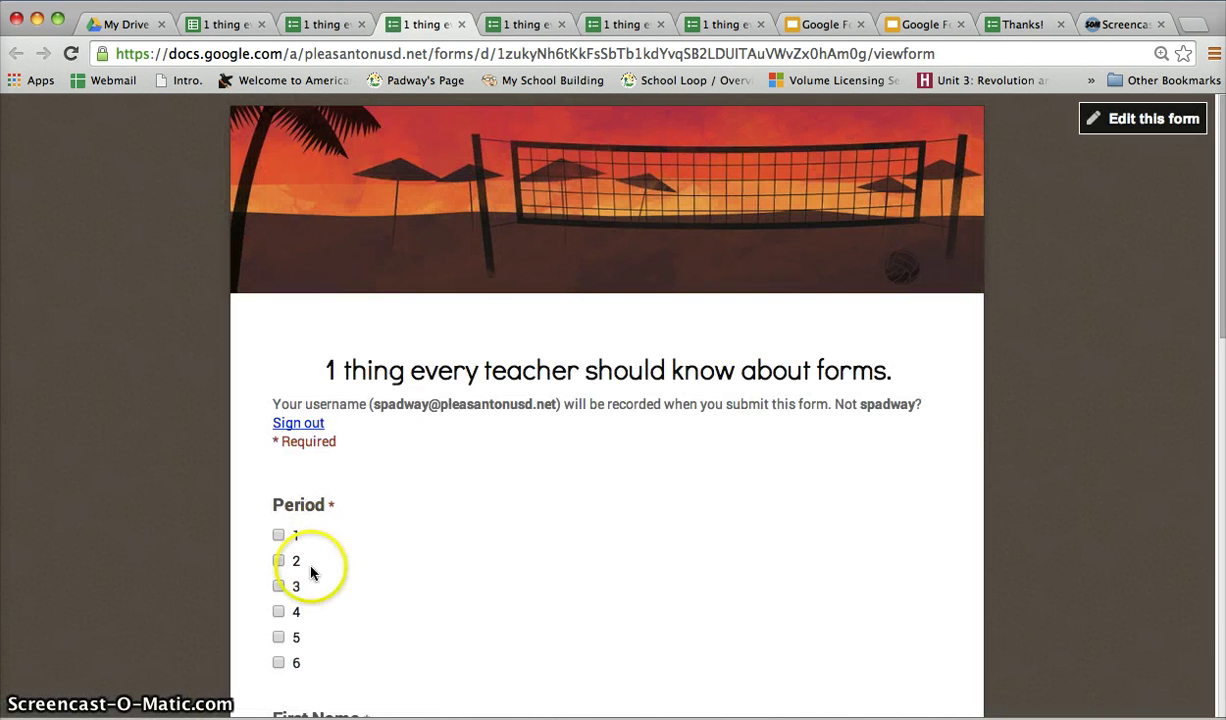
click(278, 560)
scroll(277, 564, down, 3)
scroll(278, 563, down, 1)
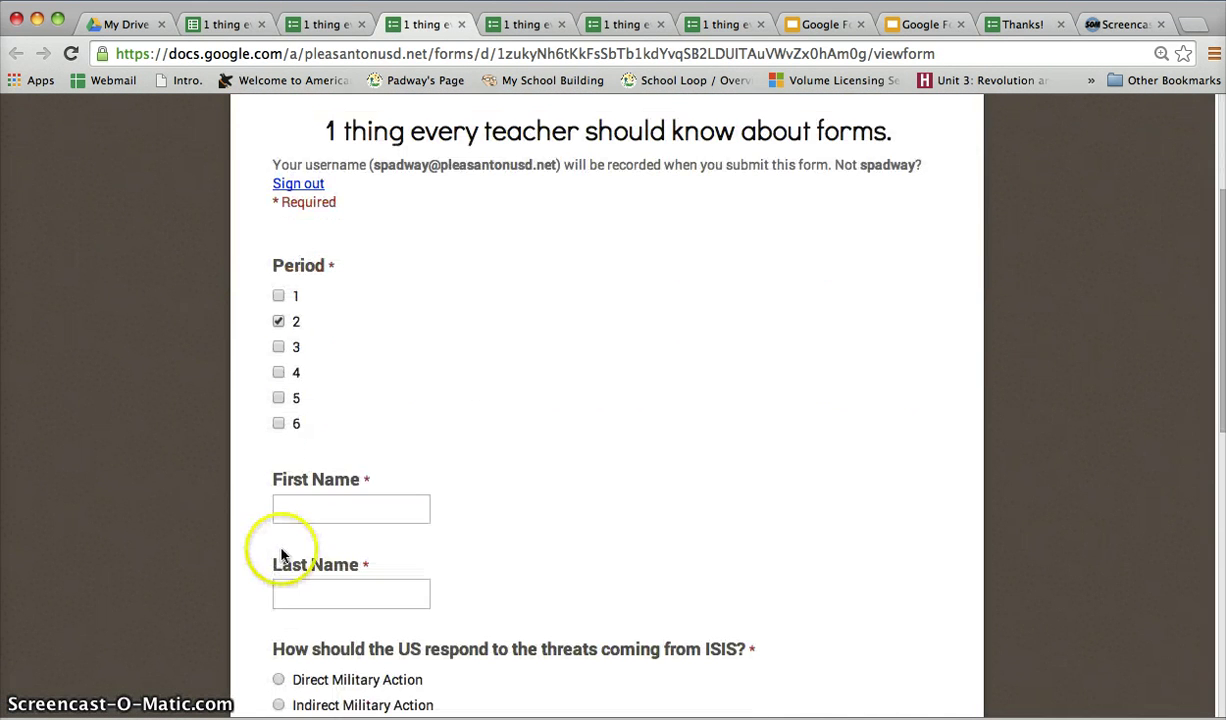
click(297, 516)
text(Mr.)
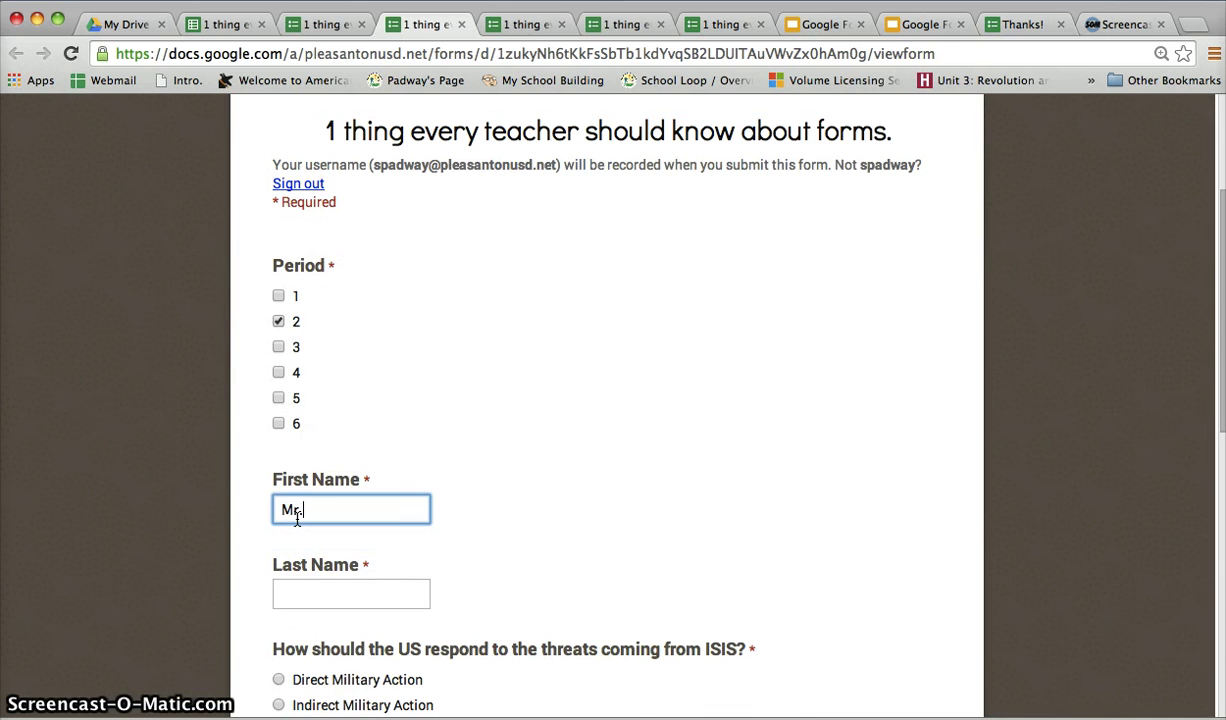
key(Tab)
text(Padwa)
scroll(290, 510, down, 2)
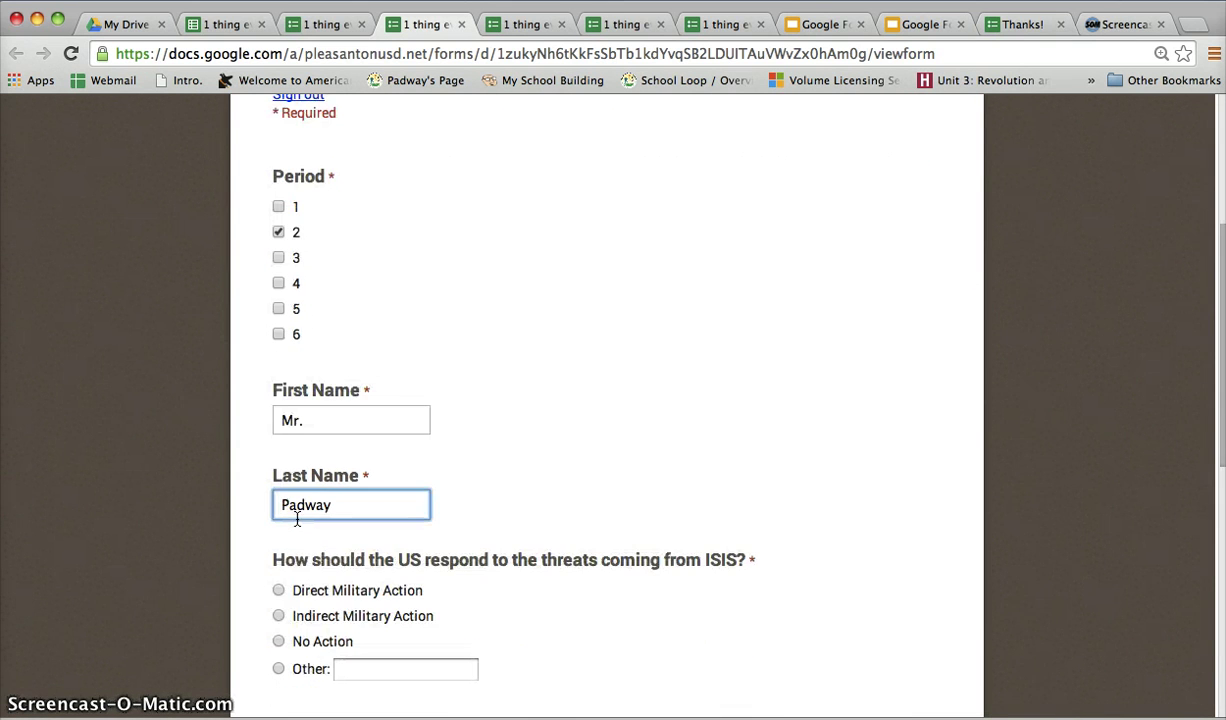
Answer the remaining questions with Direct Military Action, Instability in Ukraine and 2 on the scale, and submit the form
click(278, 590)
scroll(278, 590, down, 4)
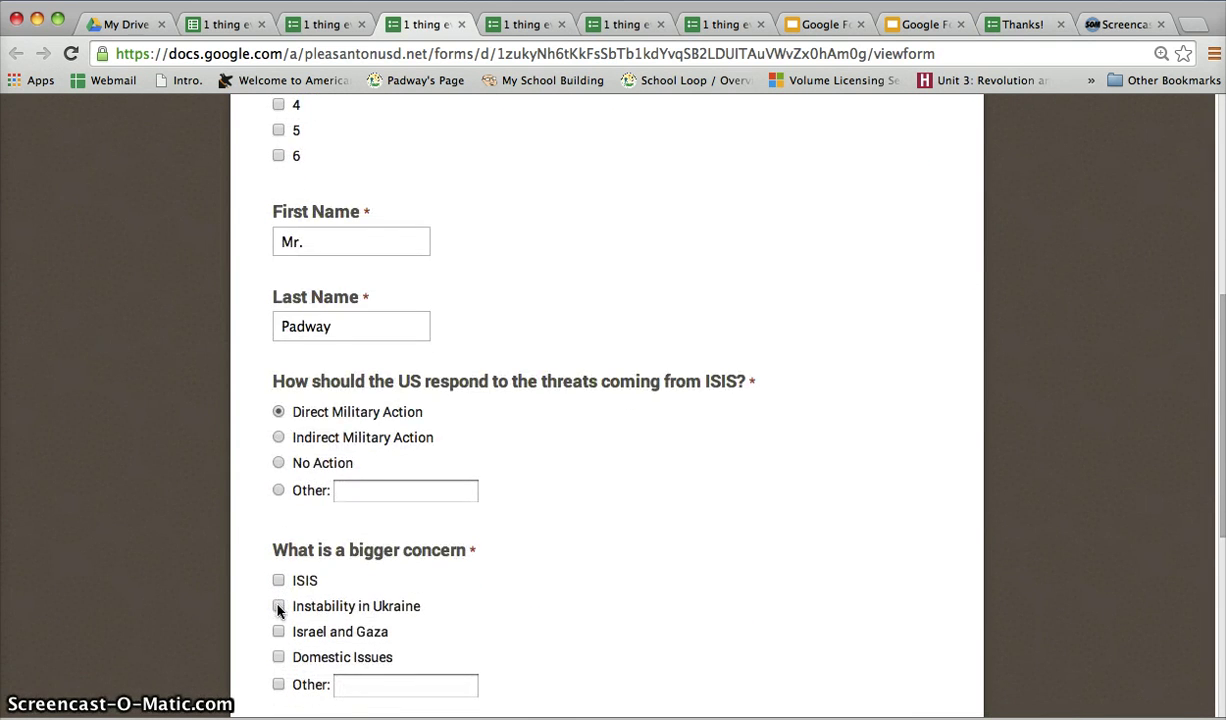
click(279, 607)
scroll(279, 607, down, 4)
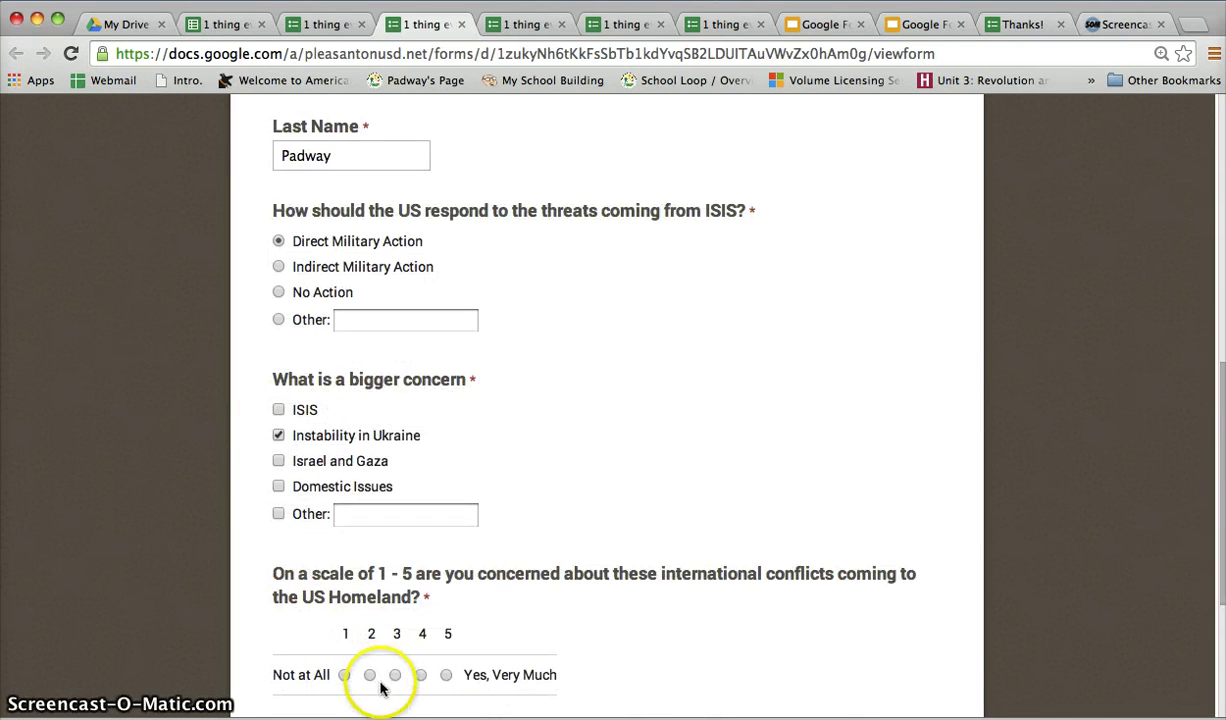
click(369, 676)
scroll(369, 678, down, 2)
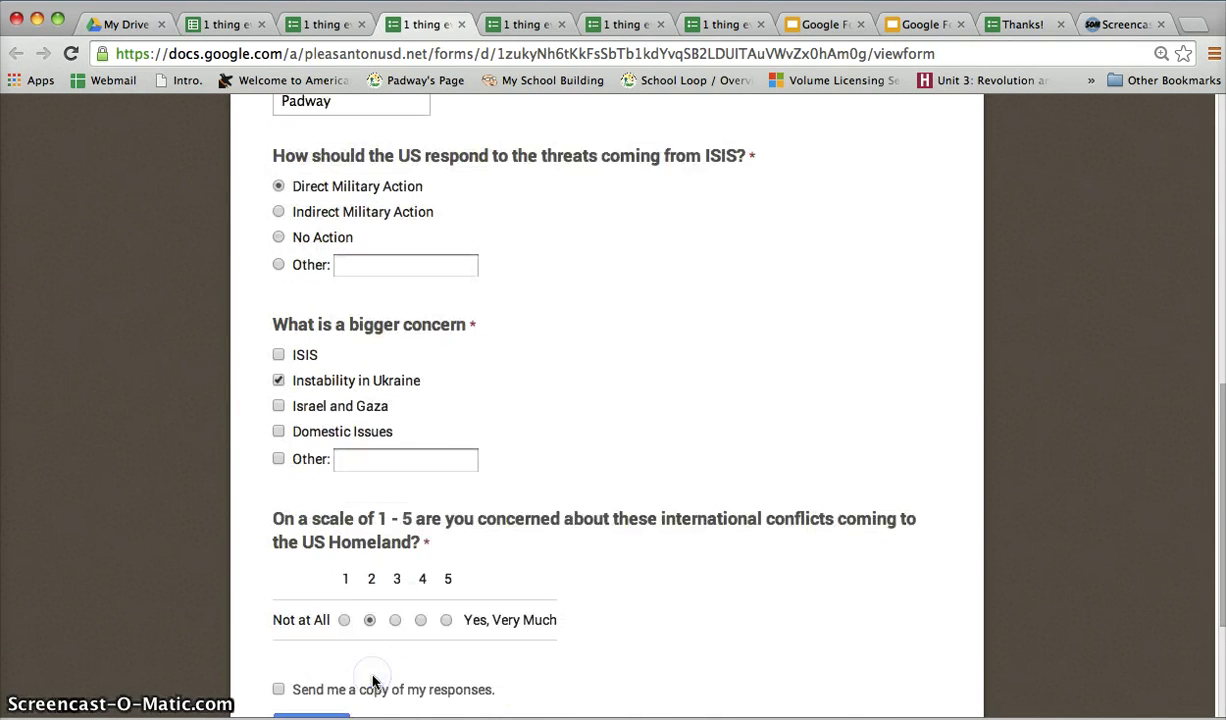
click(328, 684)
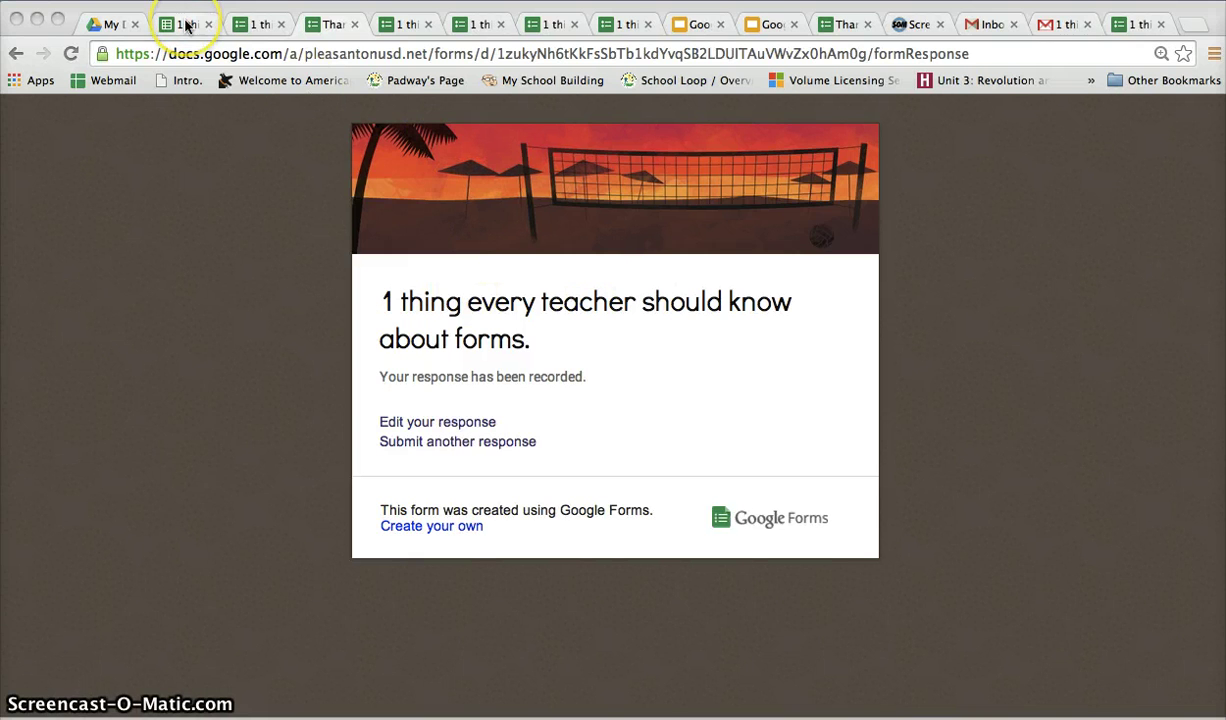
Return to the form editor and open the spreadsheet of collected responses
click(246, 26)
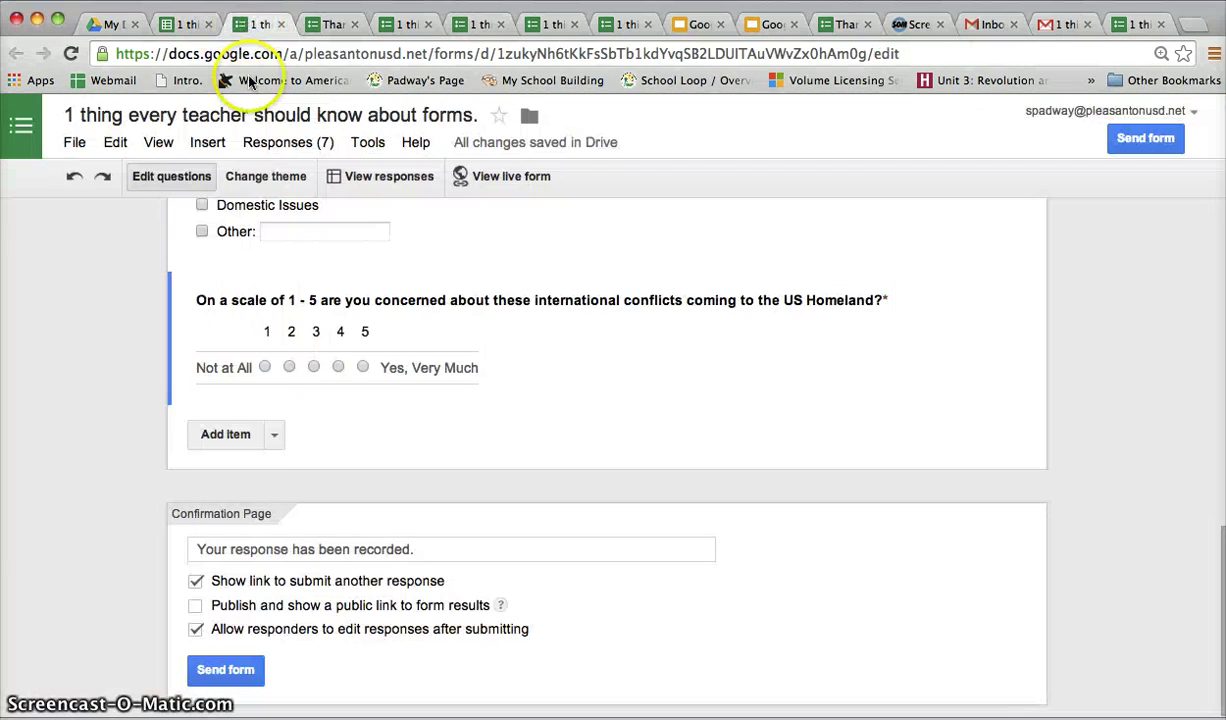
click(304, 152)
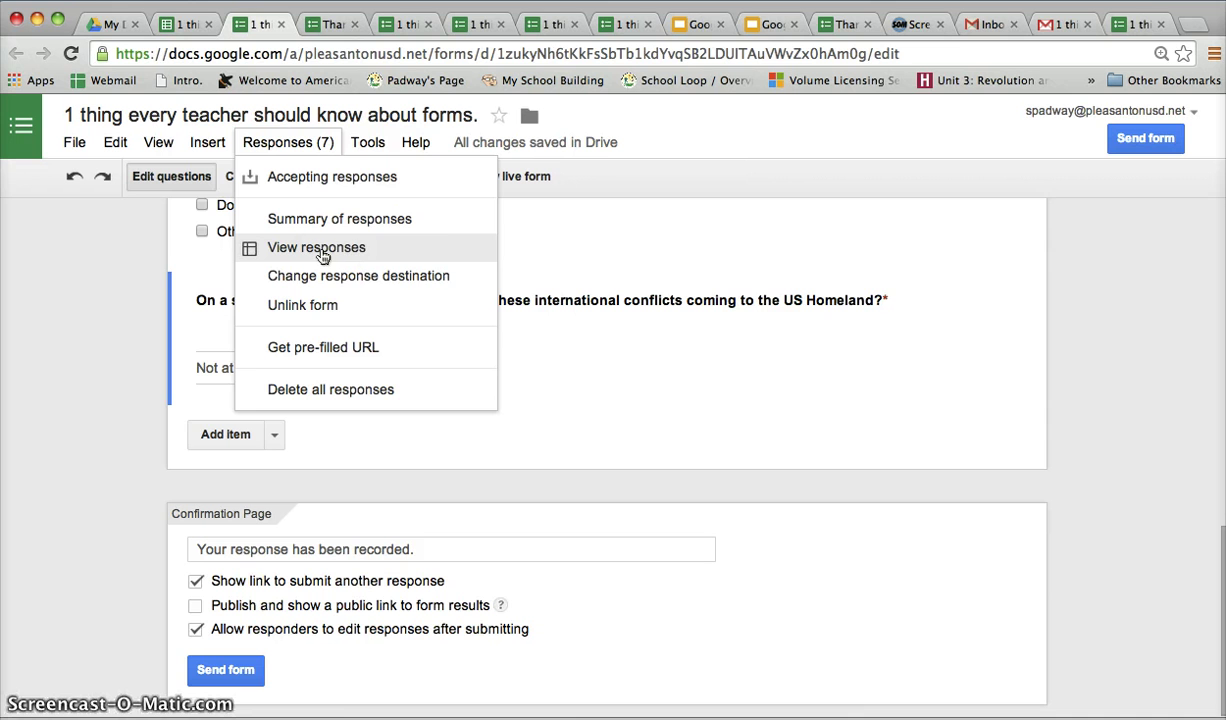
click(501, 197)
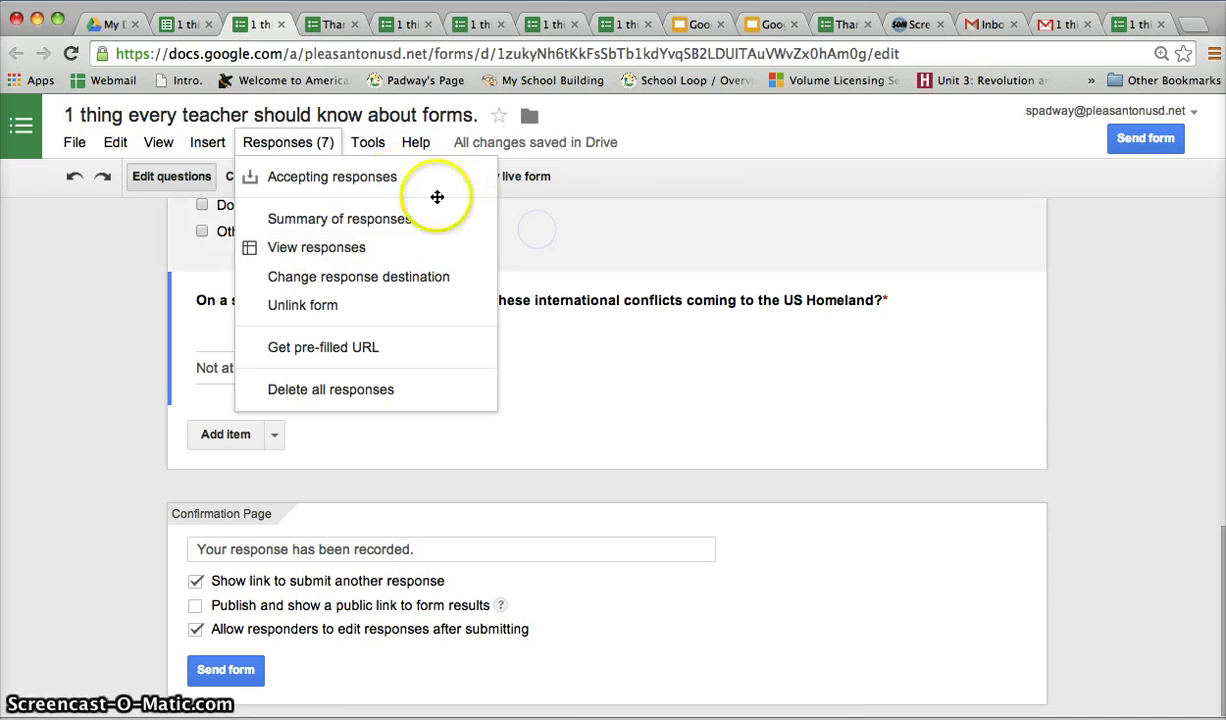
click(389, 186)
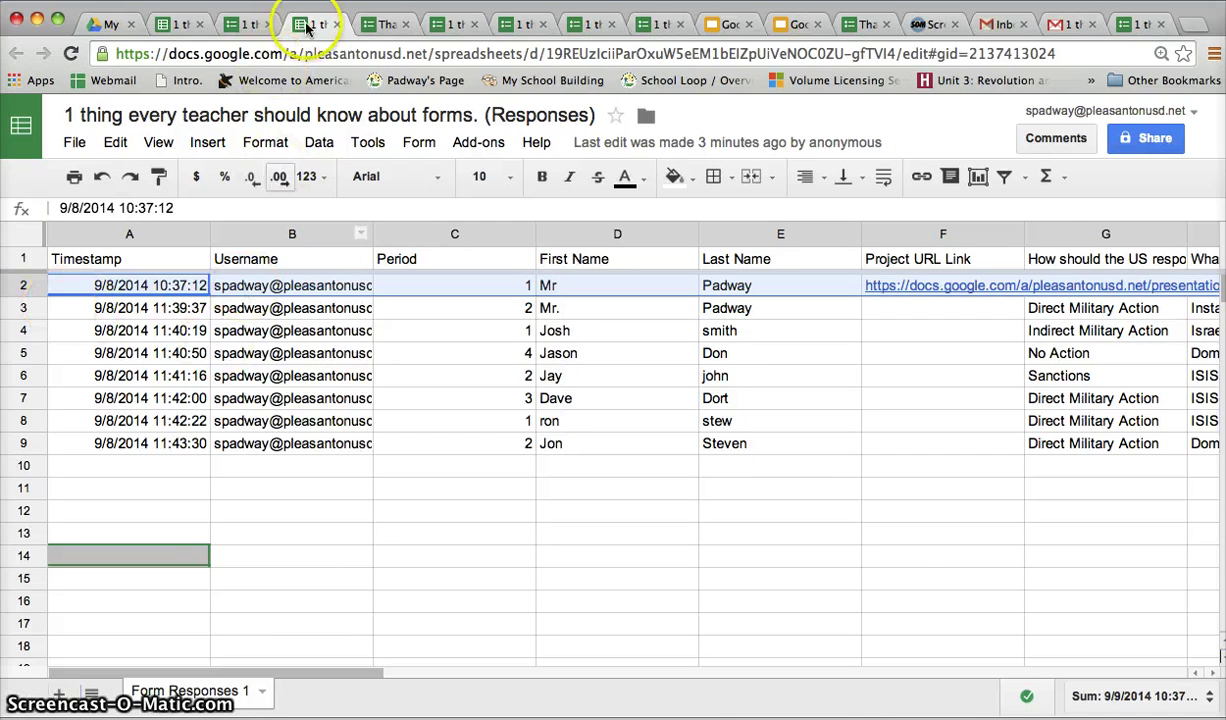
Go back to the form editor and open the summary of responses with its charts
click(255, 26)
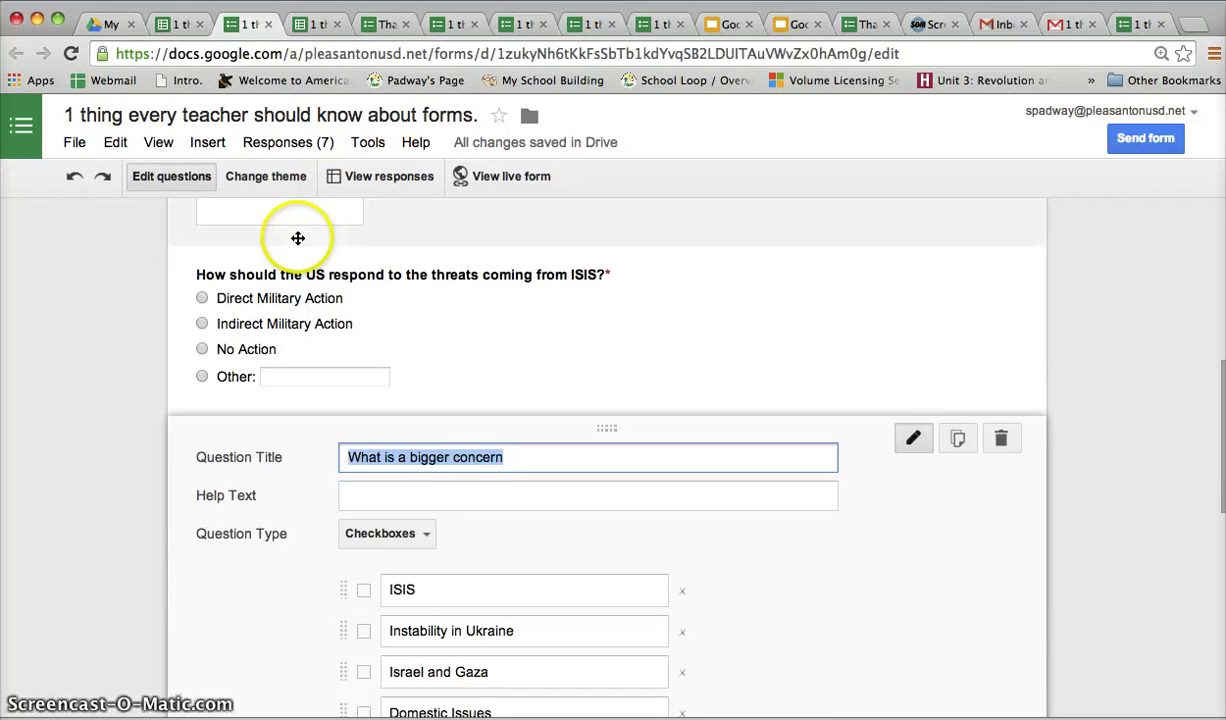
scroll(298, 238, up, 2)
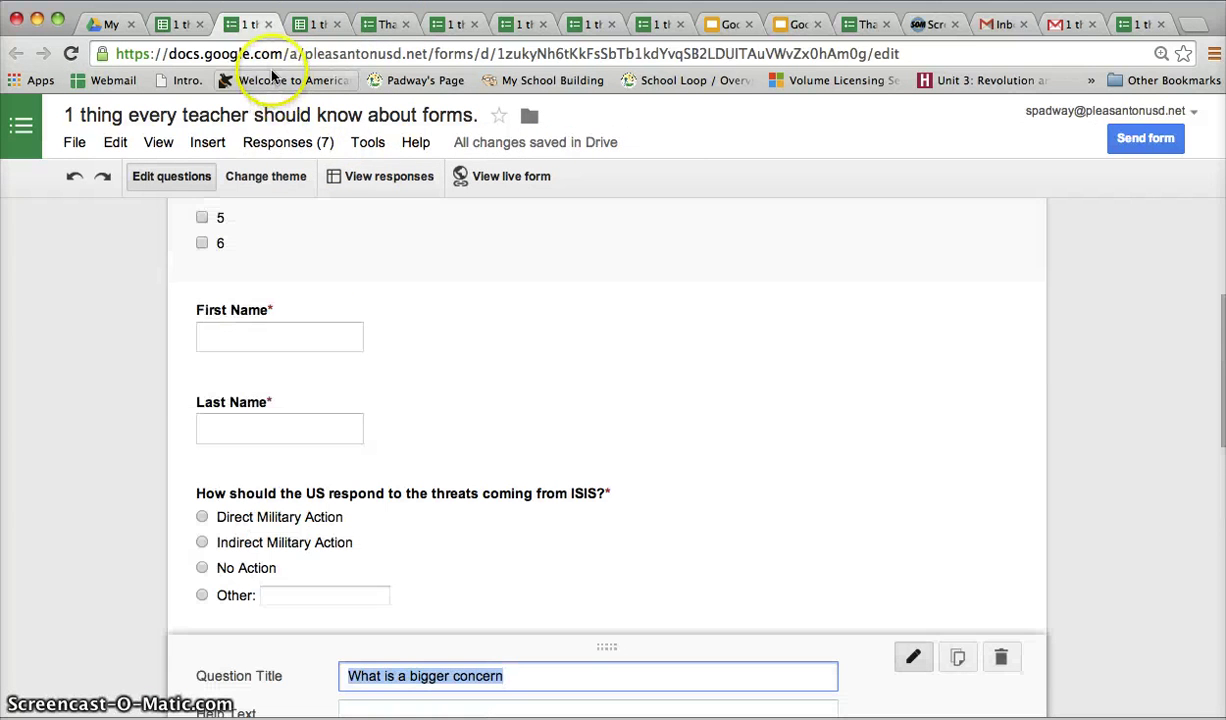
click(281, 144)
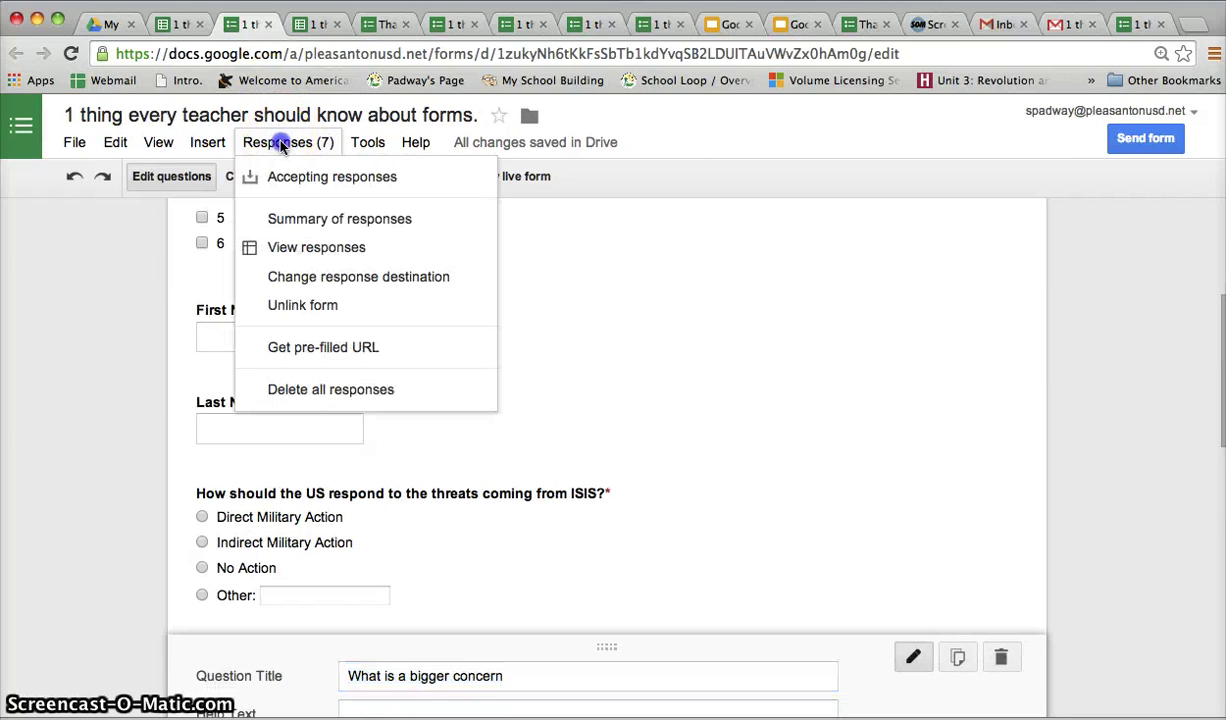
click(281, 214)
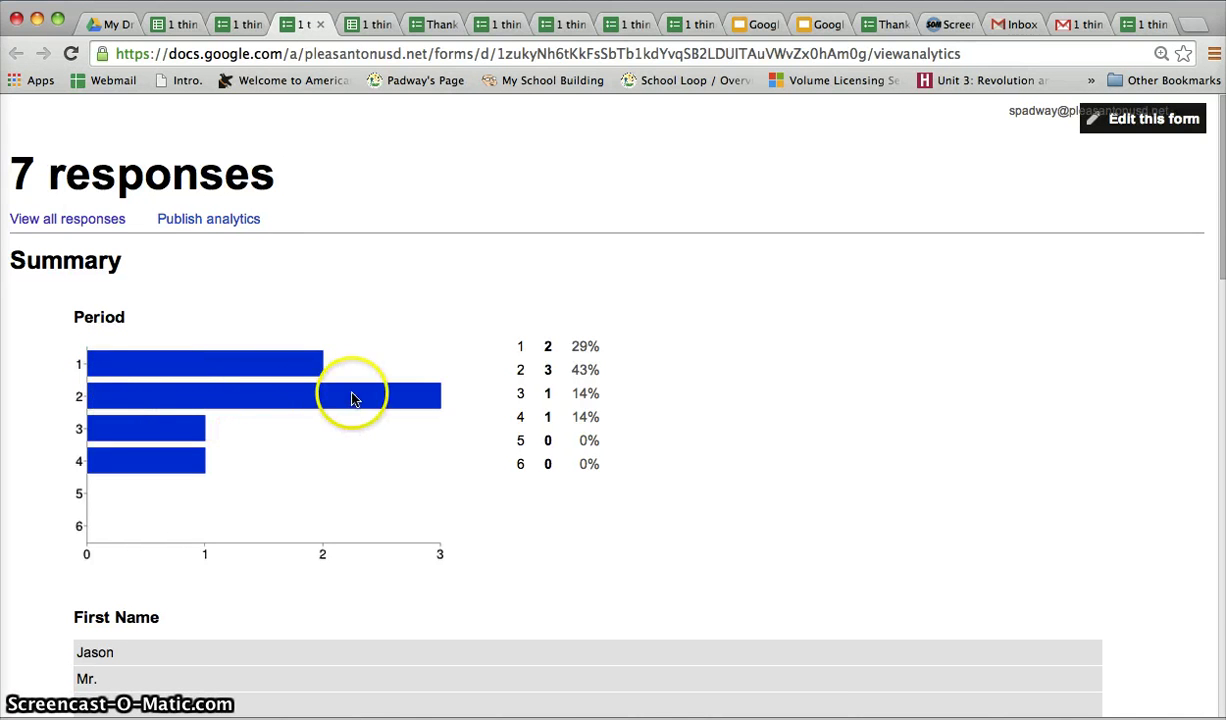
Review the response summary from the Period chart through the name lists to the chart for the 1 - 5 concern scale
scroll(355, 398, down, 1)
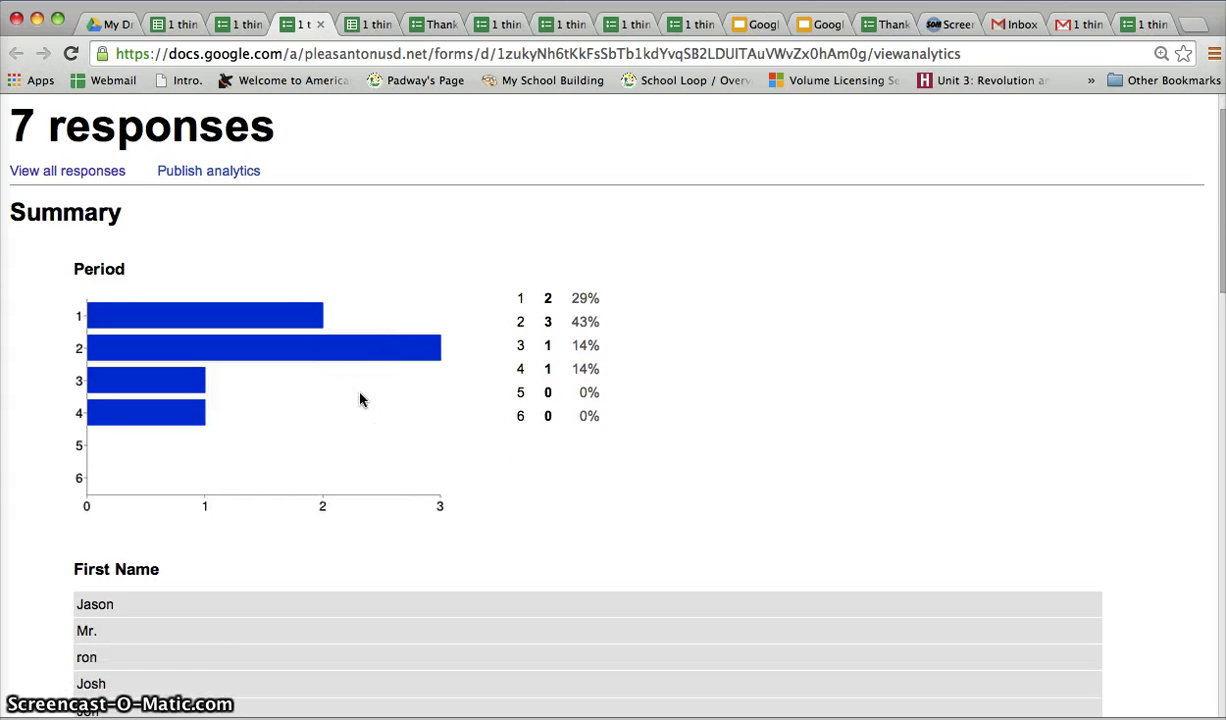
scroll(361, 400, down, 9)
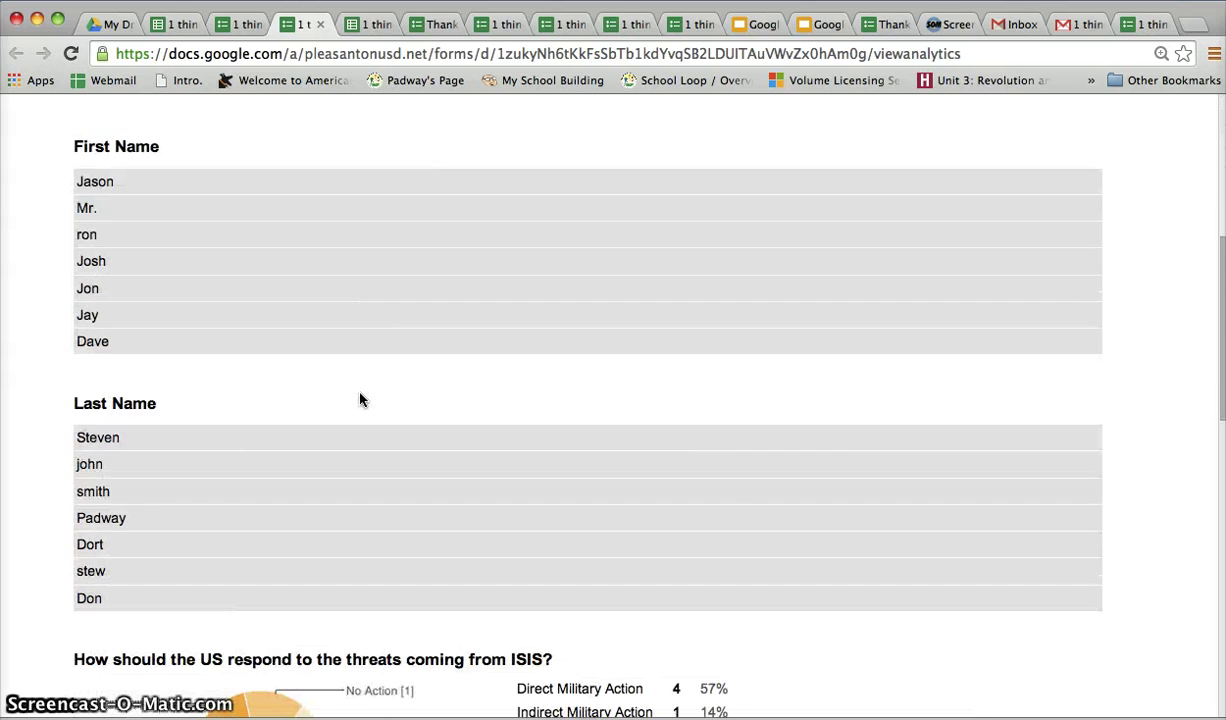
scroll(361, 400, down, 6)
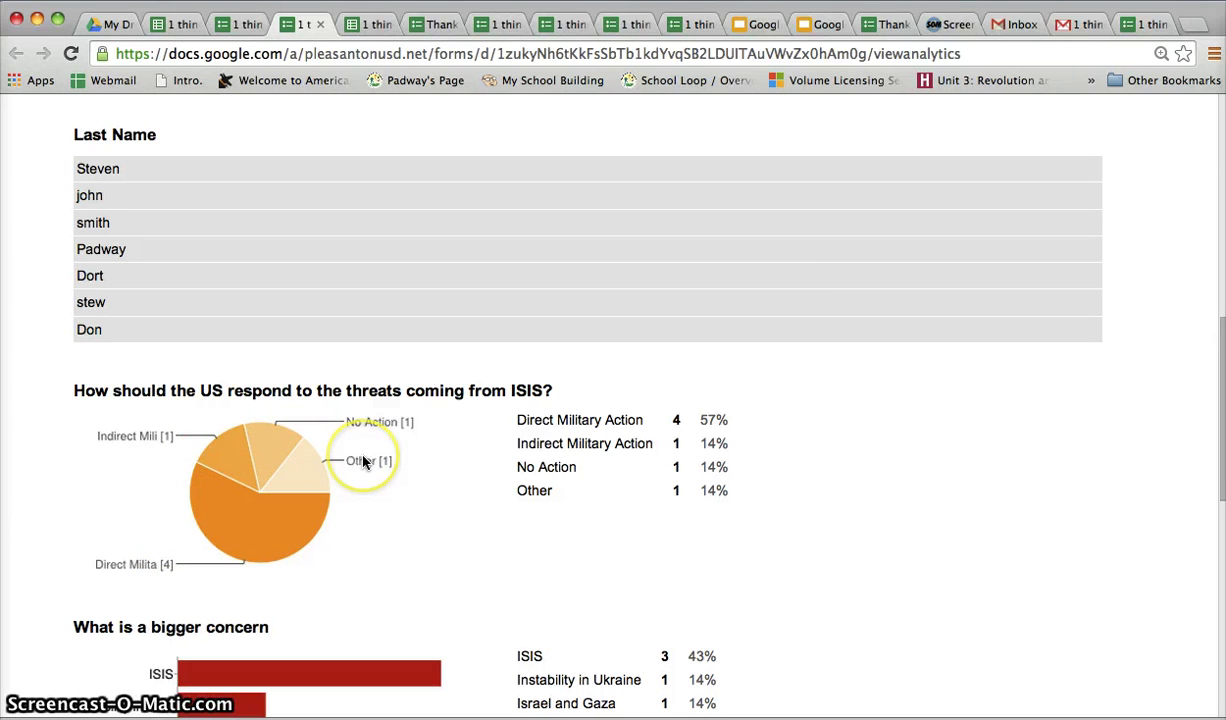
scroll(380, 470, down, 3)
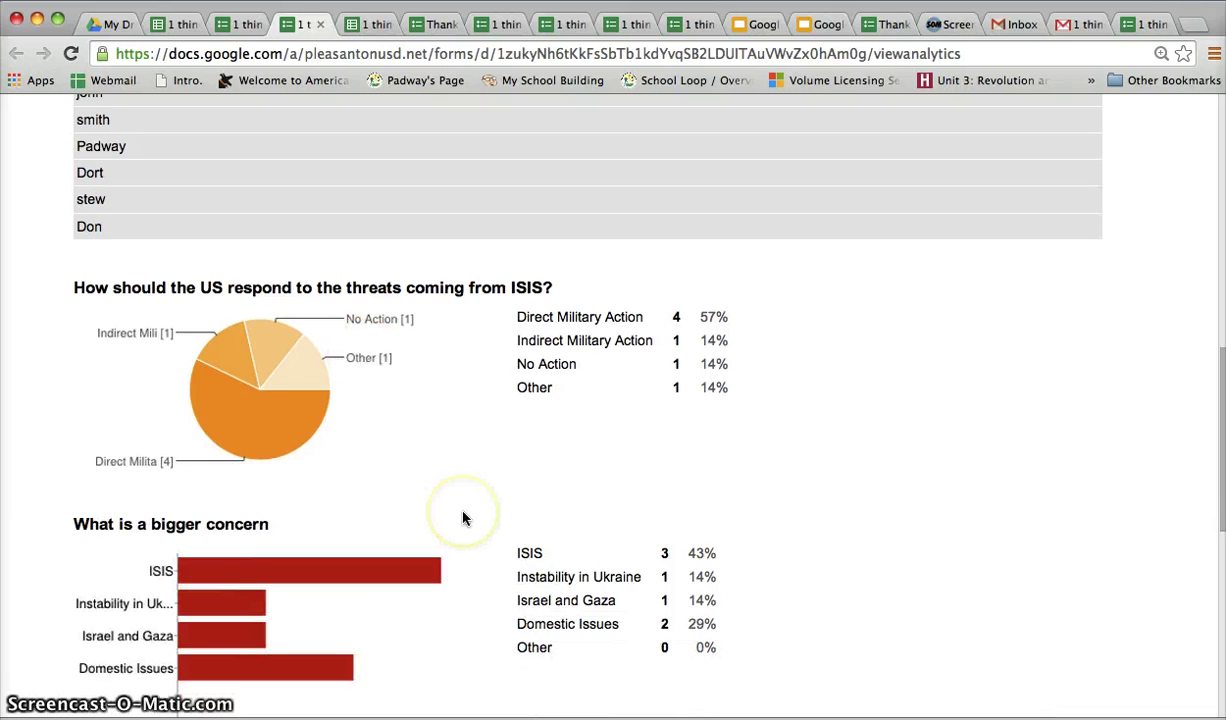
scroll(463, 518, down, 2)
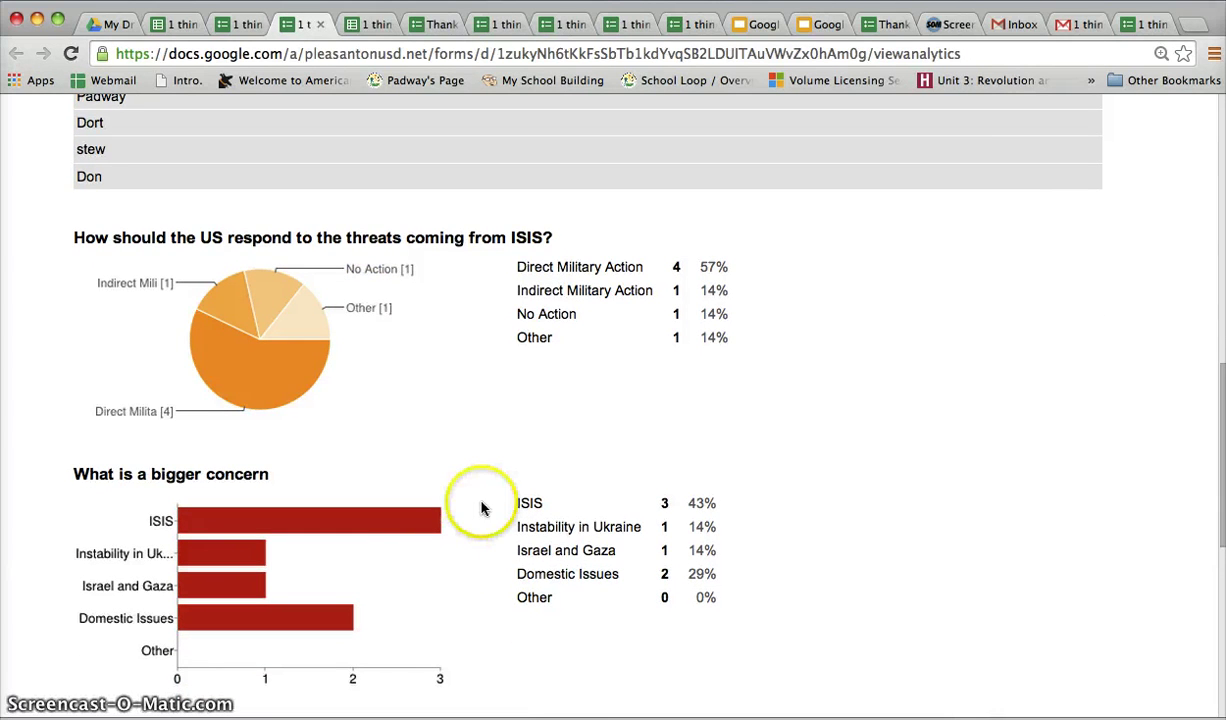
scroll(481, 508, down, 2)
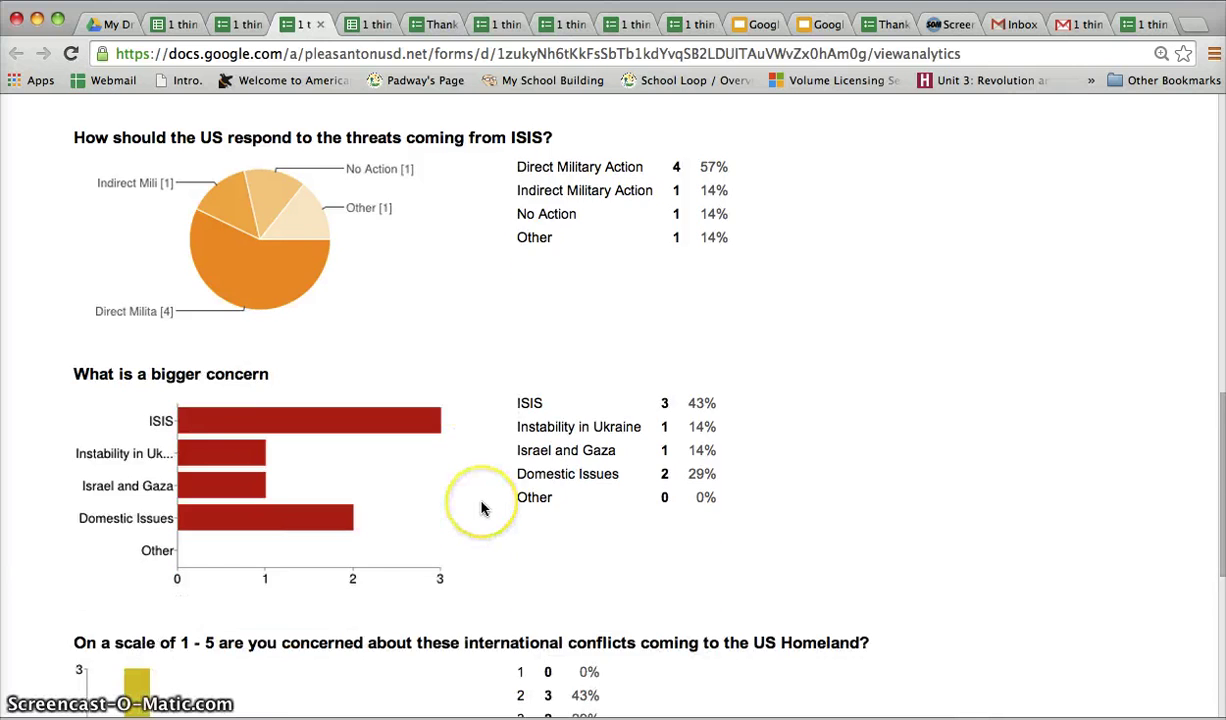
scroll(481, 508, down, 5)
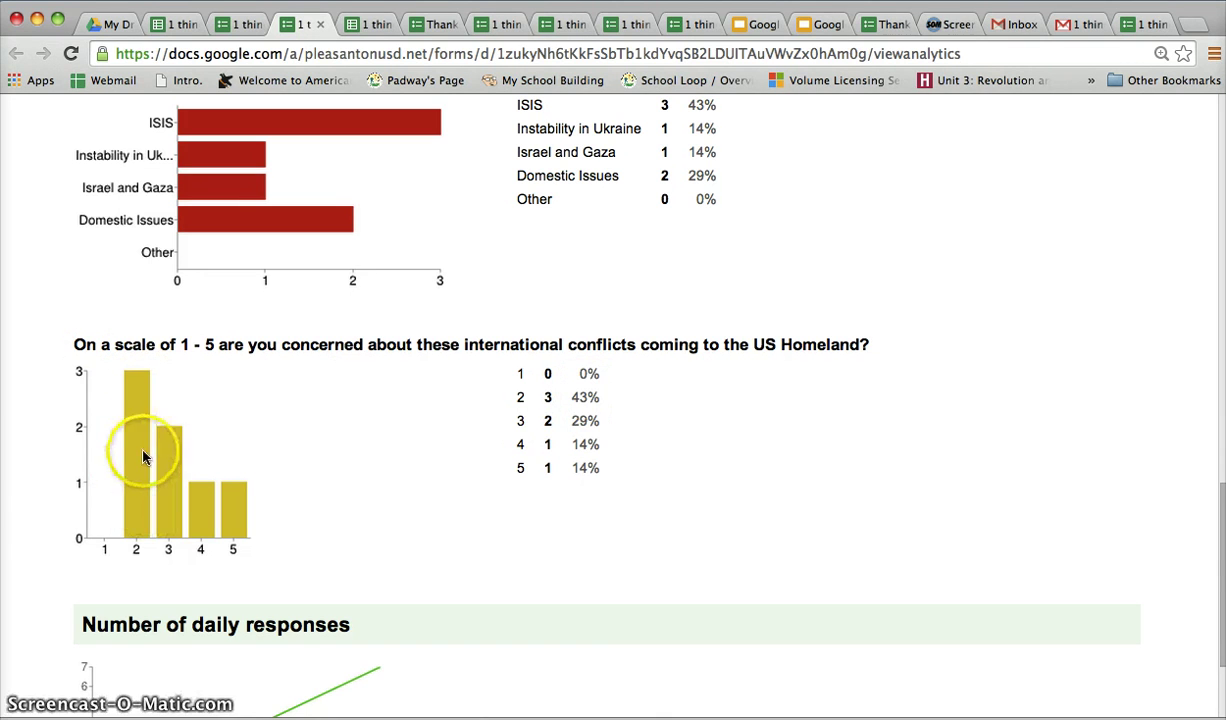
scroll(150, 413, down, 1)
Return to the ISIS response pie chart and examine it together with the "What is a bigger concern" chart
scroll(150, 413, up, 10)
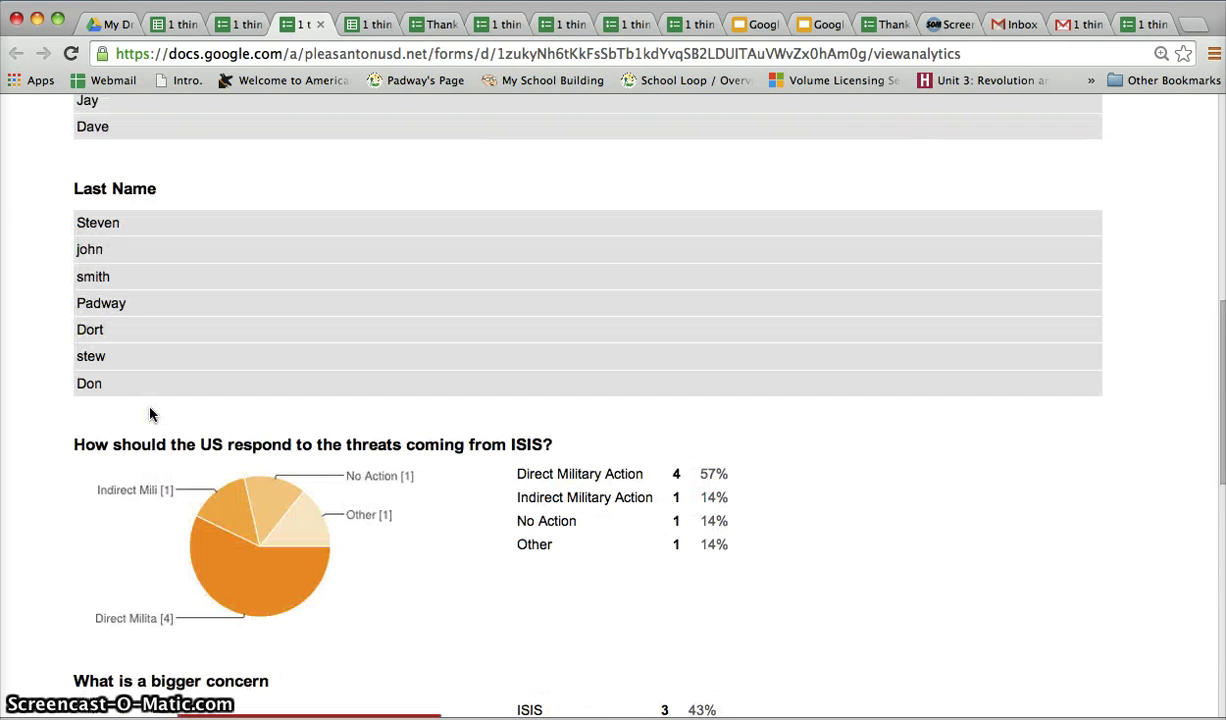
scroll(150, 413, down, 2)
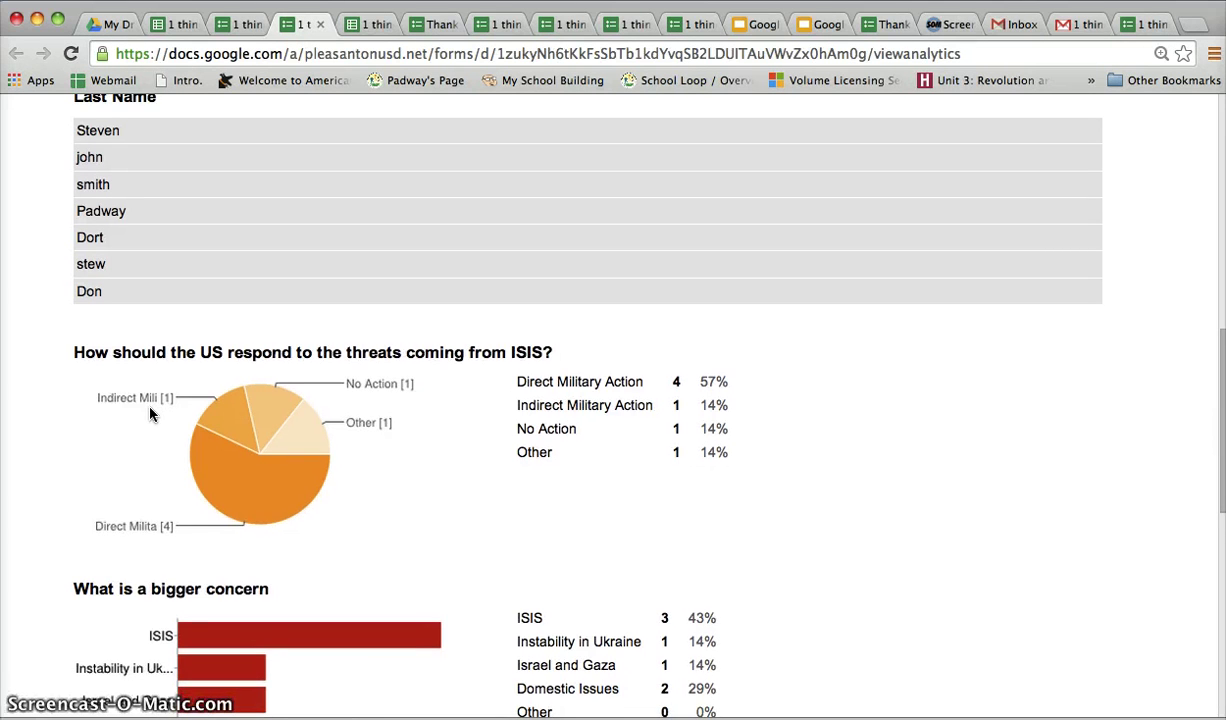
scroll(150, 413, down, 2)
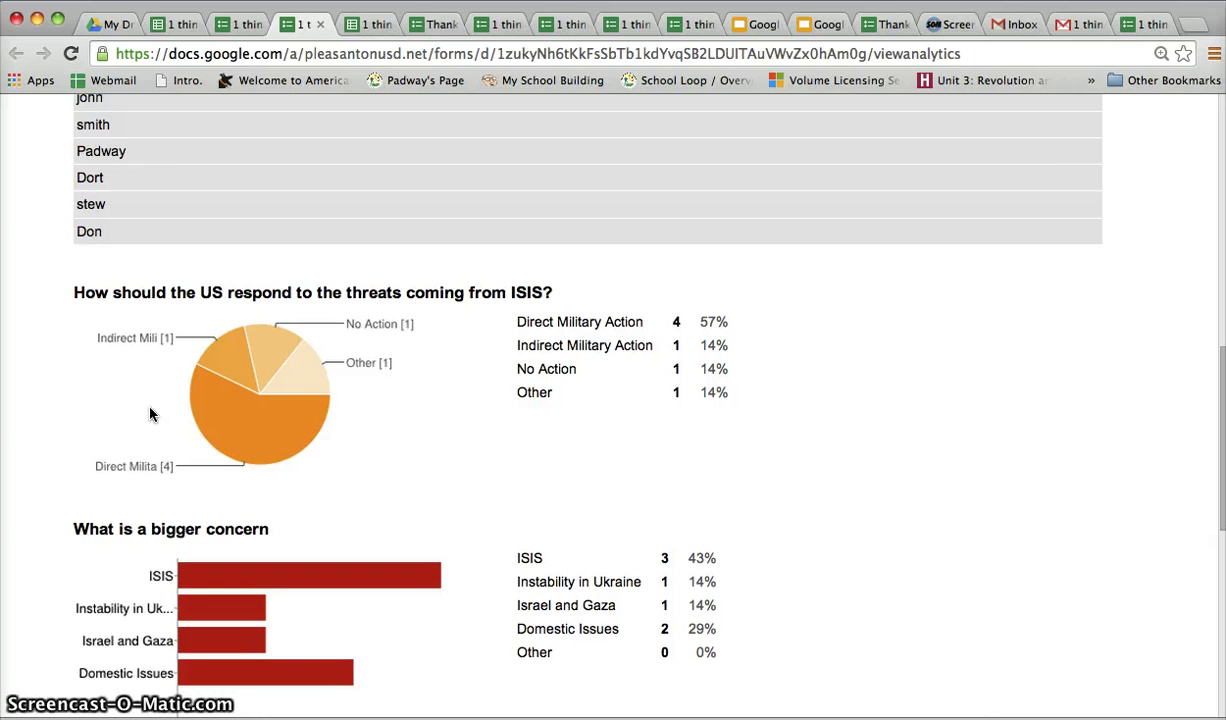
click(98, 520)
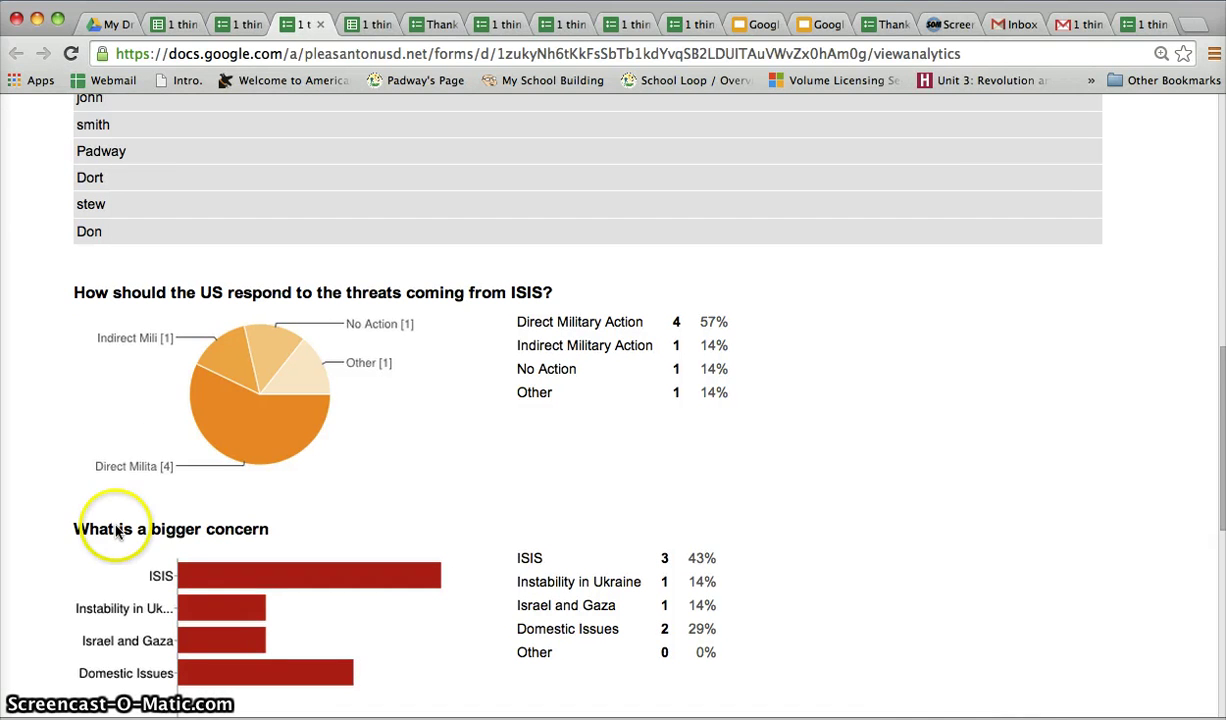